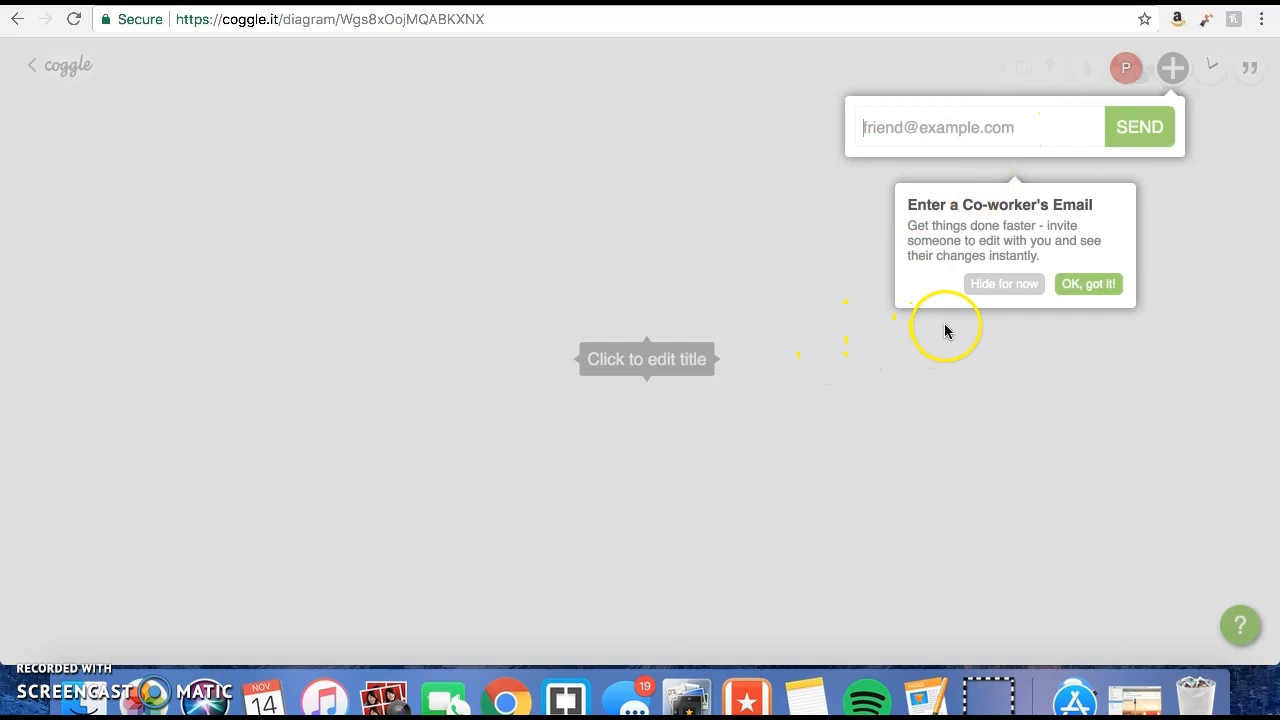
Dismiss the co-worker invitation and title the diagram's central node "Home Page".
click(1102, 330)
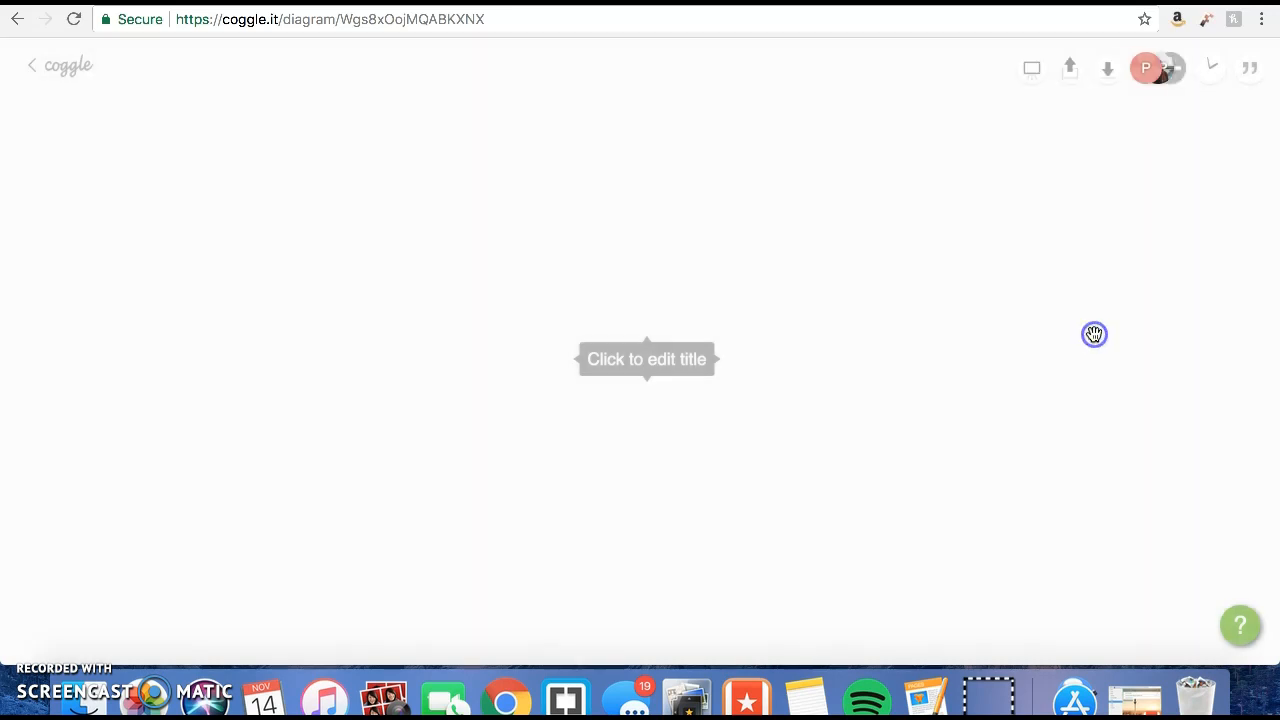
click(652, 360)
text(Home Page)
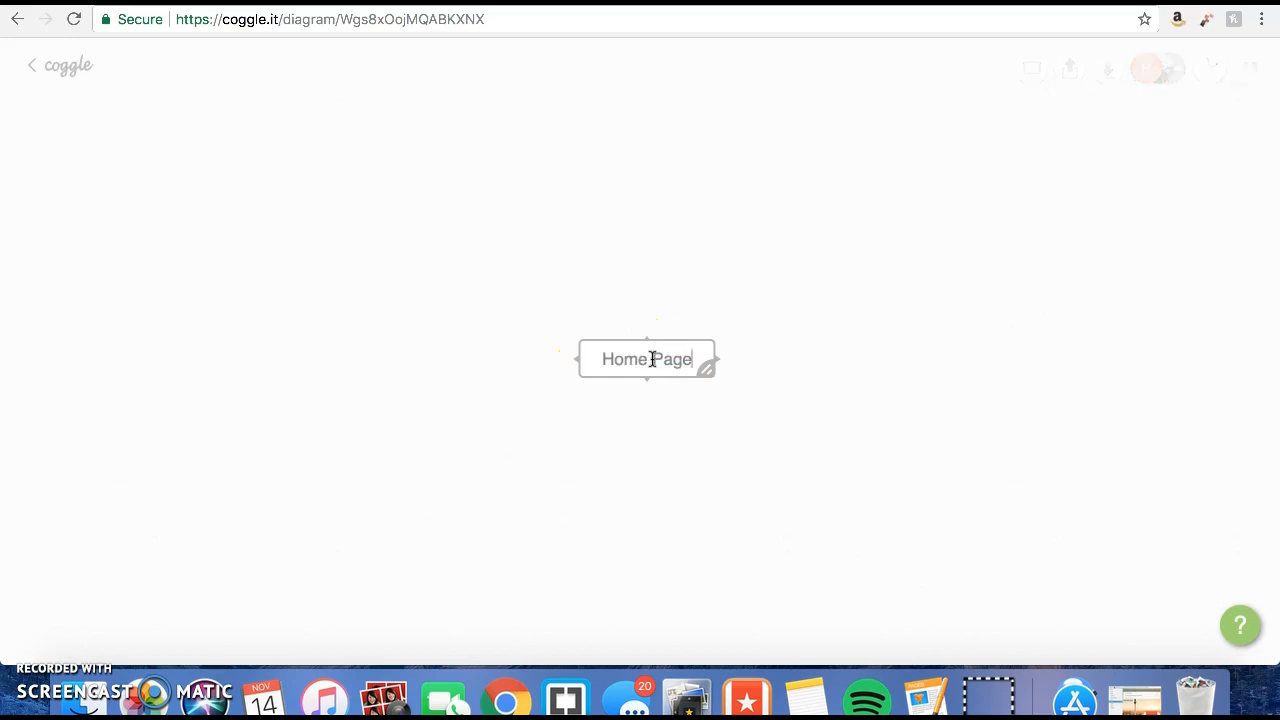
key(Return)
click(653, 355)
drag(652, 356, 520, 316)
click(622, 424)
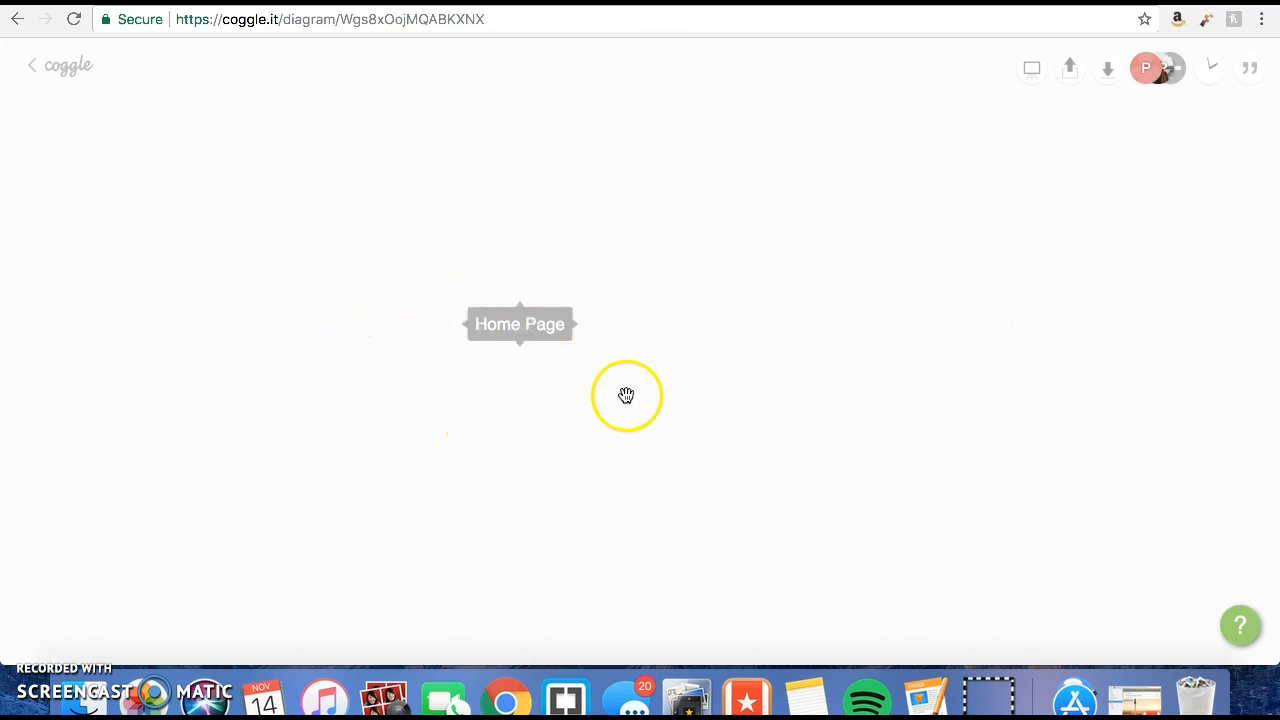
Add two branches on opposite sides of Home Page, labelled "About Me" on the left and "Resume" on the right.
mouse_move(583, 330)
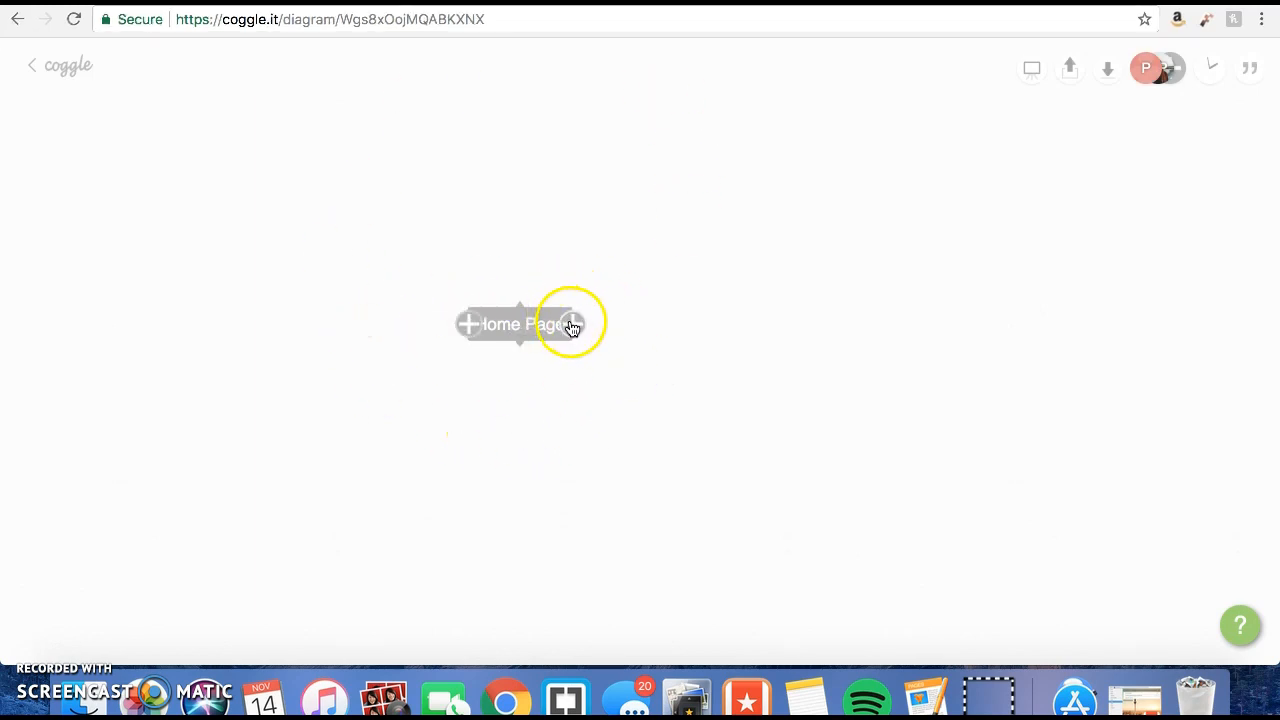
click(580, 327)
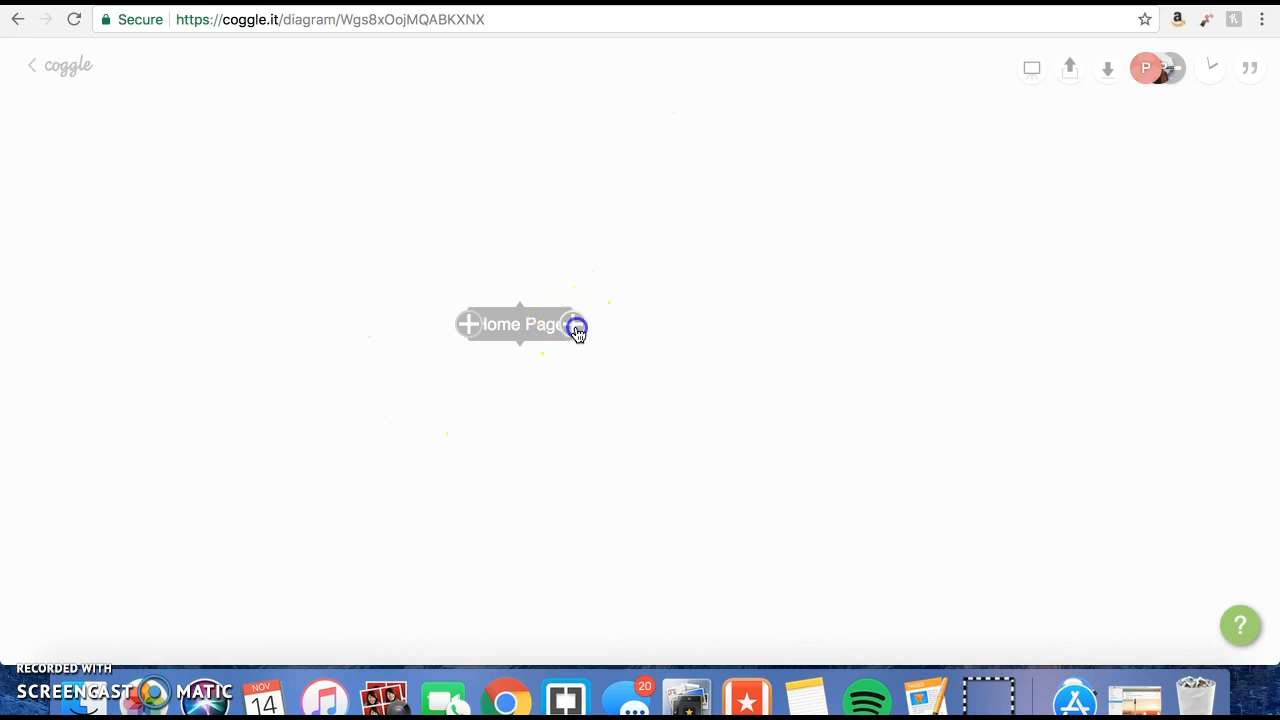
click(467, 325)
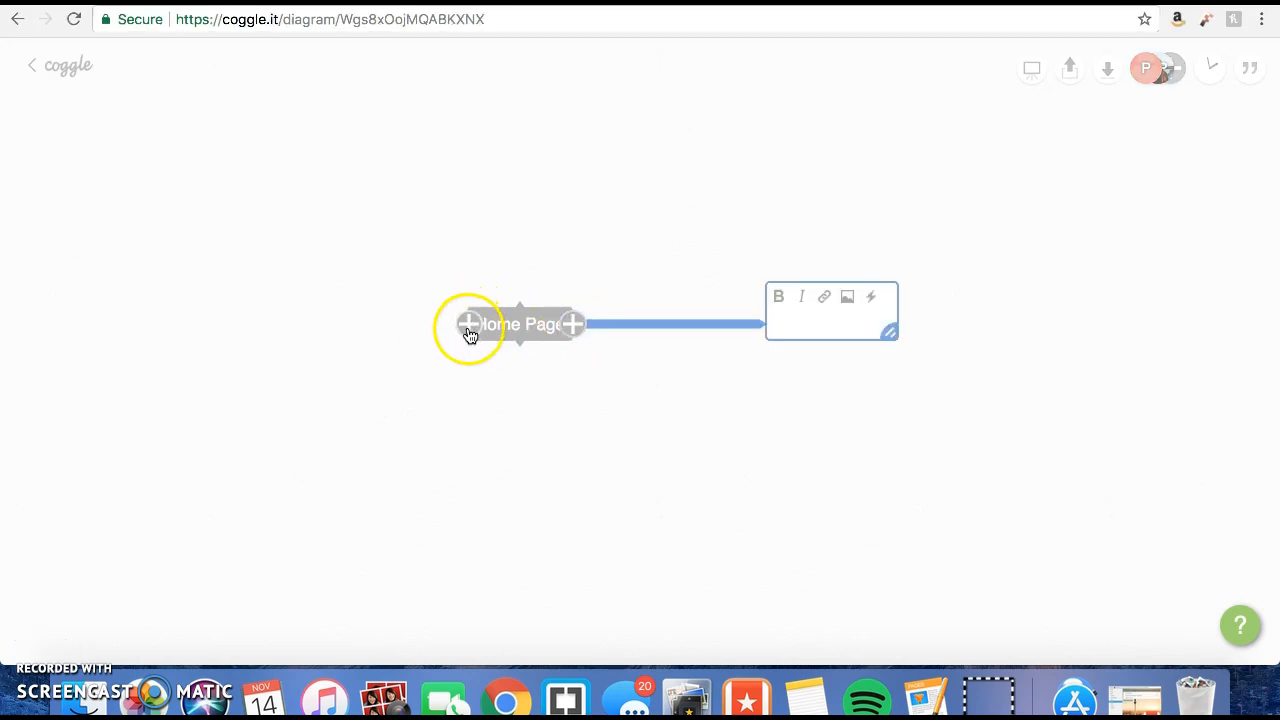
click(210, 324)
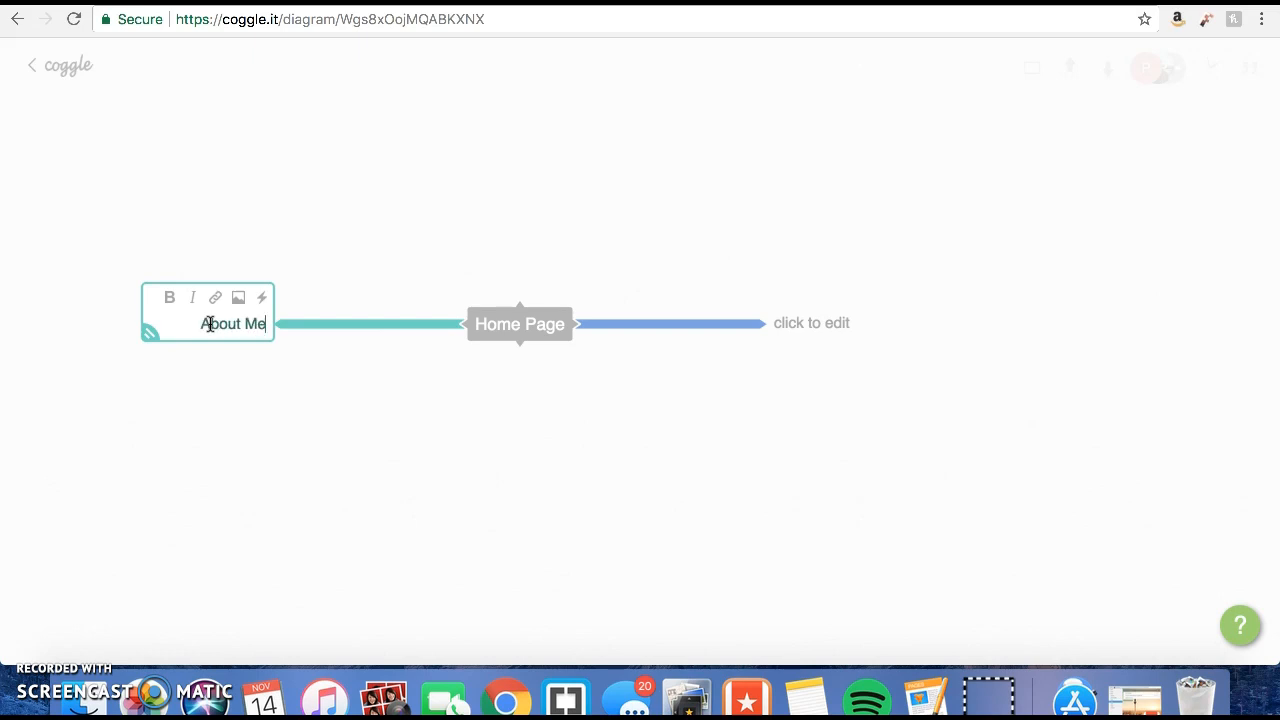
click(817, 323)
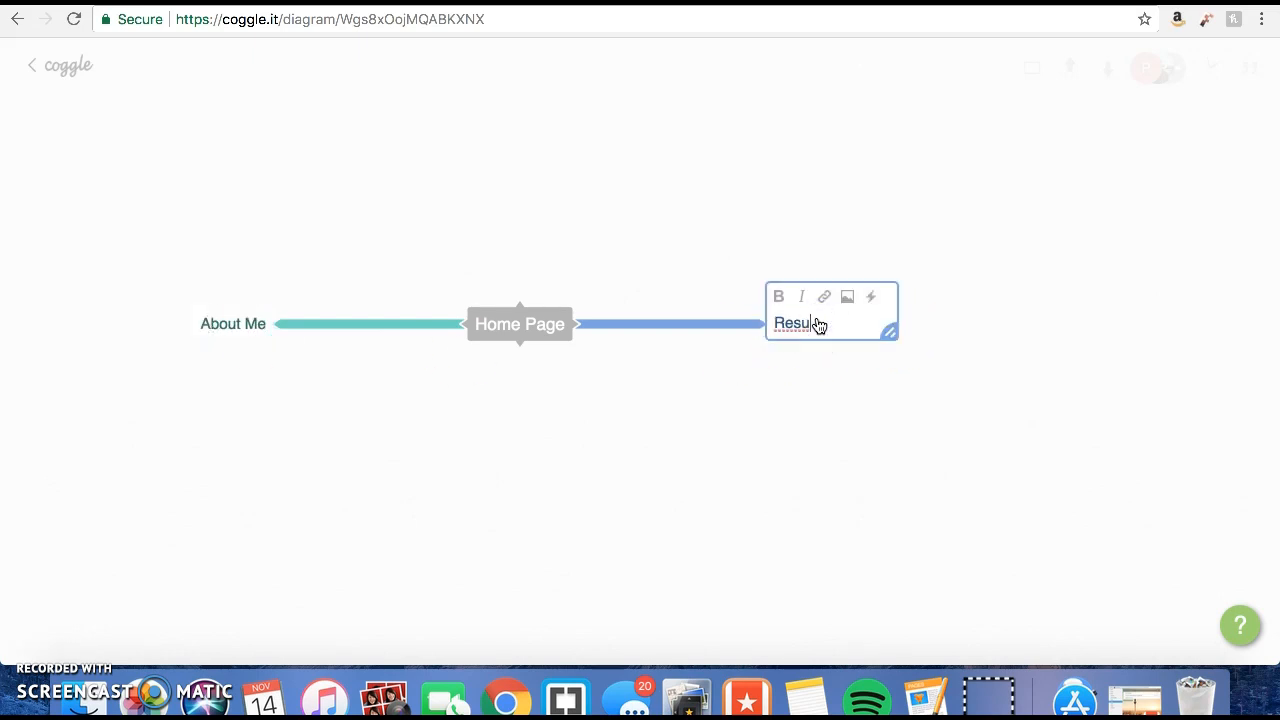
Add a "Classwork" branch below Home Page and a "Contact" branch above it.
click(520, 345)
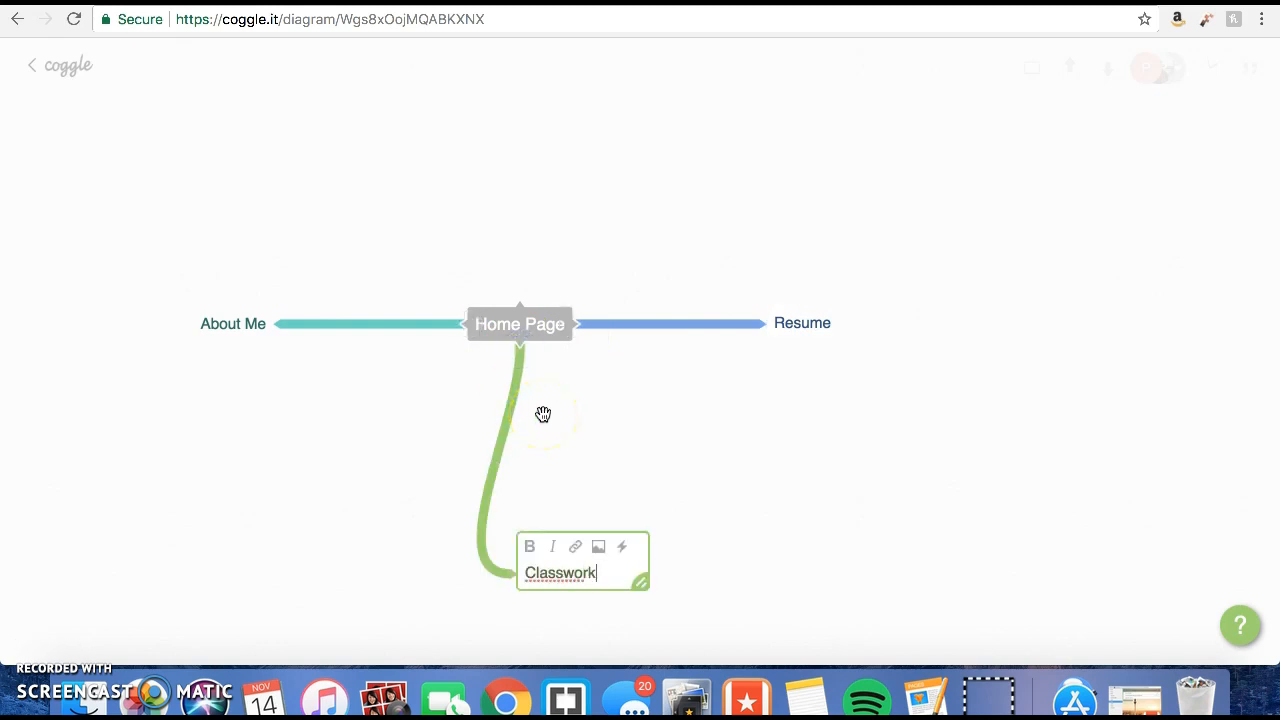
click(520, 302)
text(Contact)
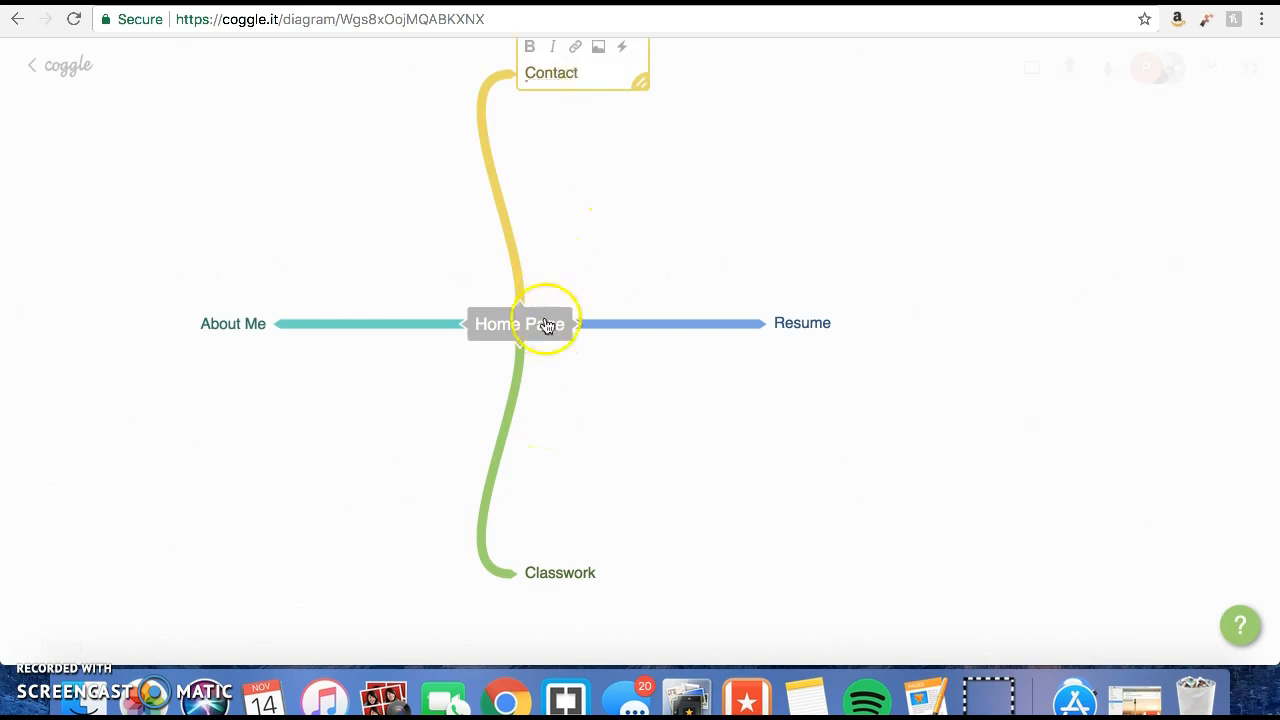
drag(551, 331, 608, 375)
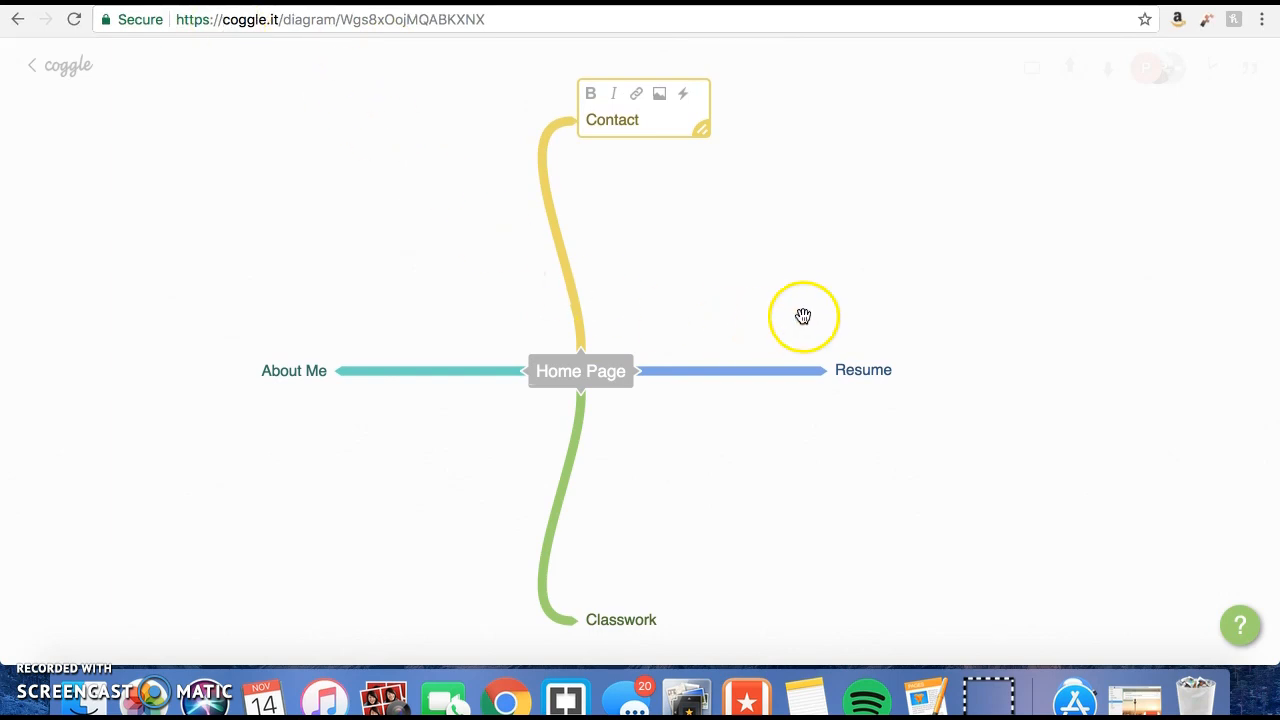
click(657, 189)
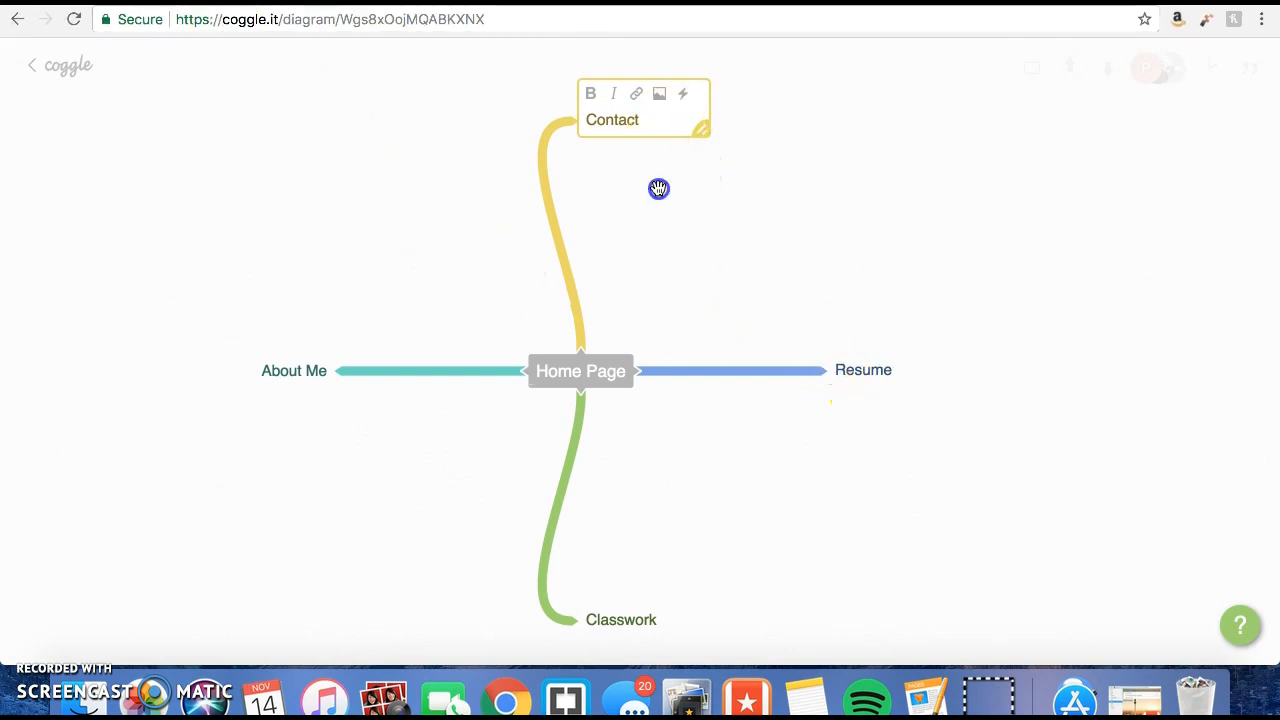
click(638, 119)
drag(647, 125, 569, 126)
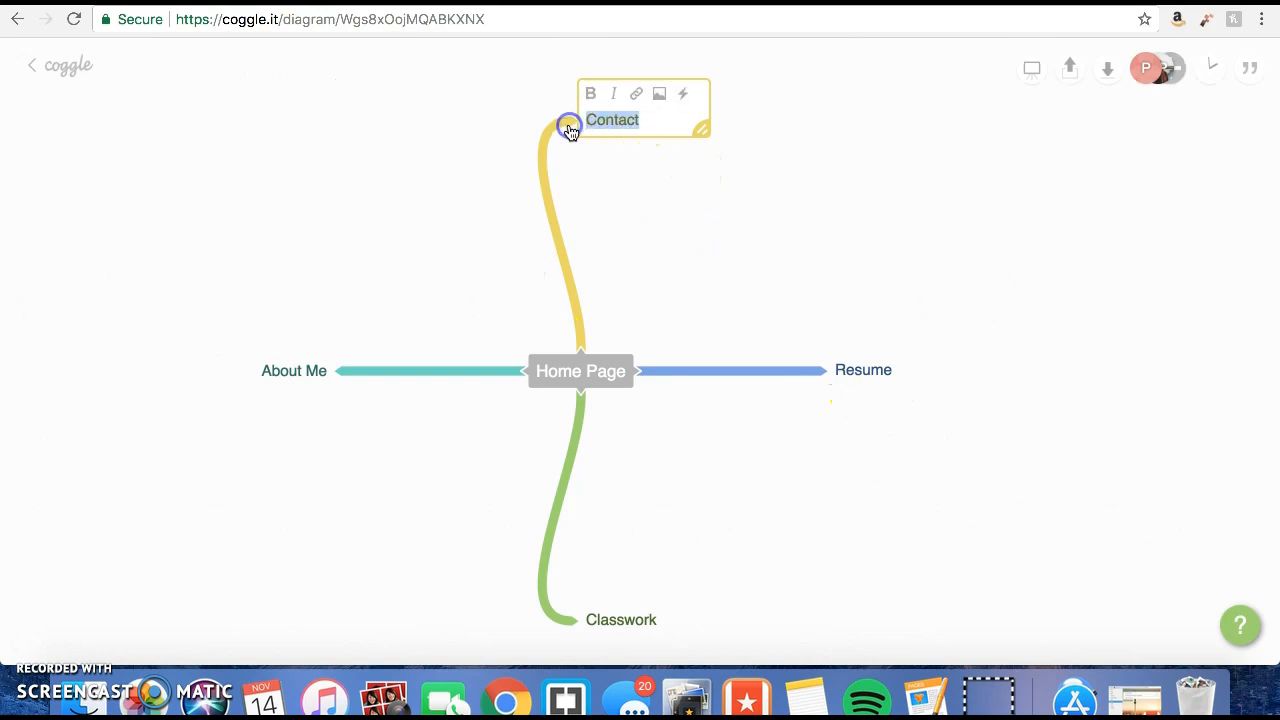
click(590, 94)
click(587, 94)
click(613, 93)
click(637, 93)
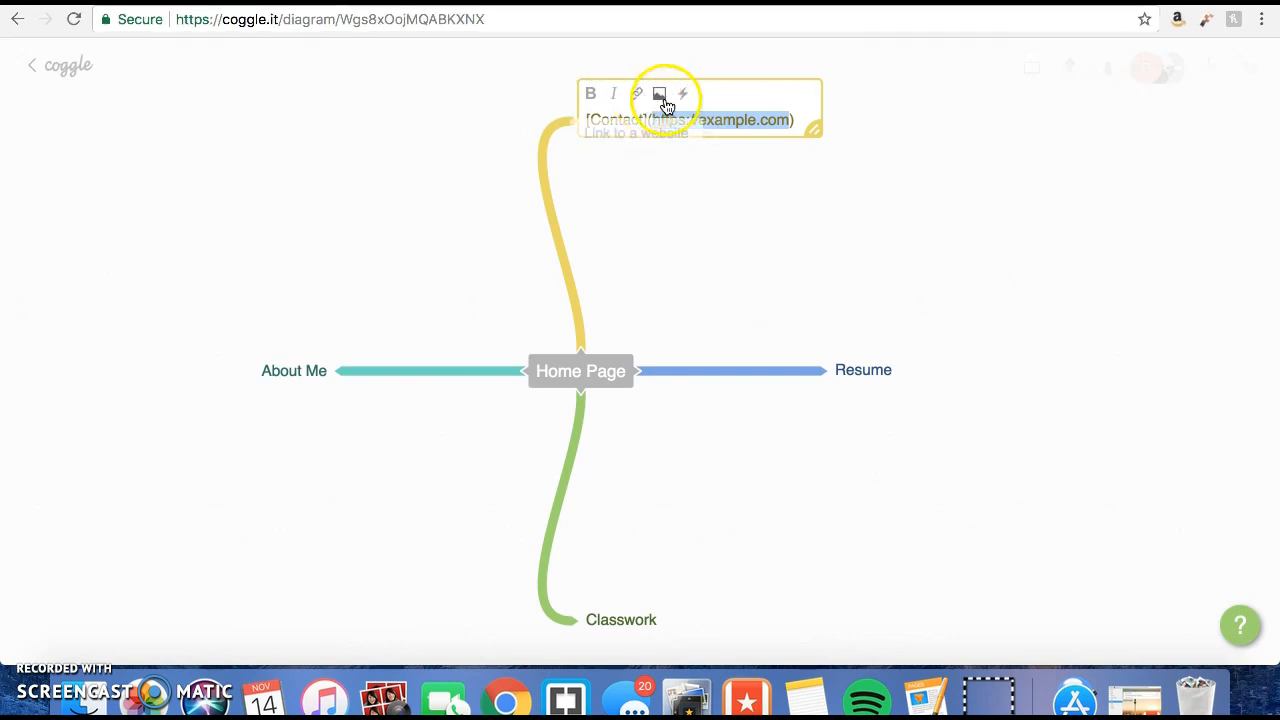
Insert the JPG image from the Desktop into the Contact label and finish editing it.
click(663, 95)
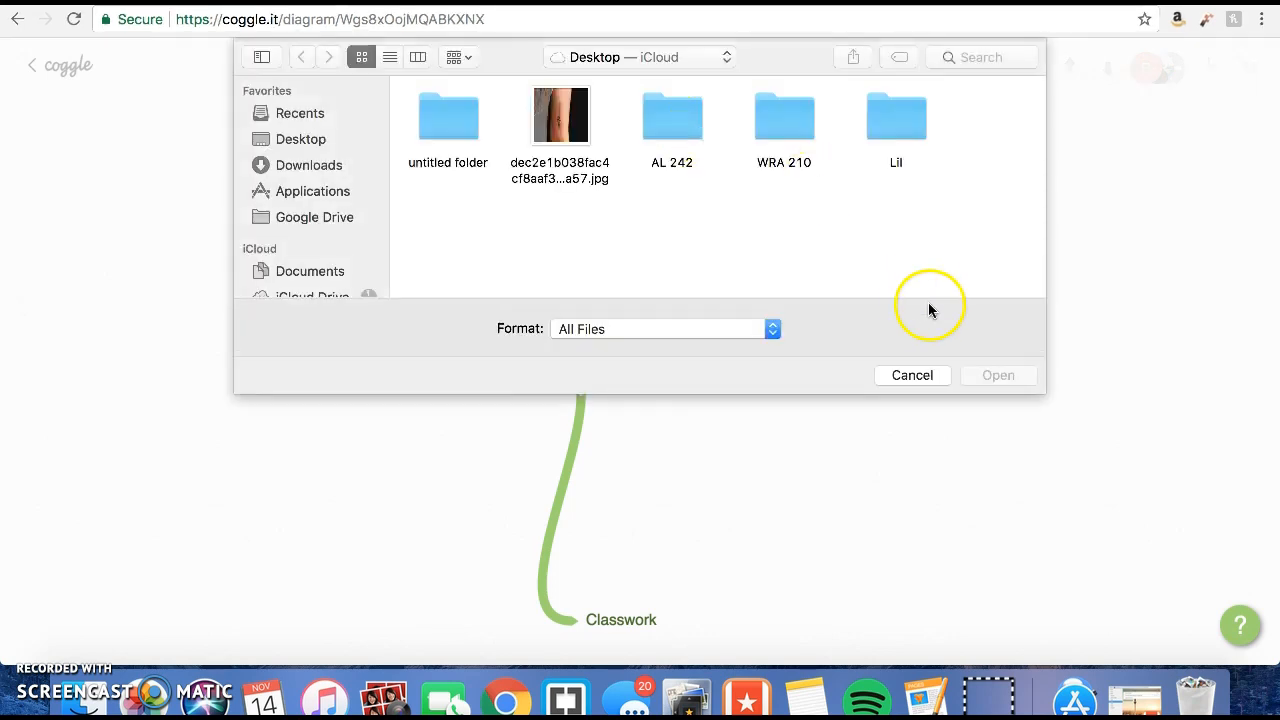
click(556, 128)
click(996, 374)
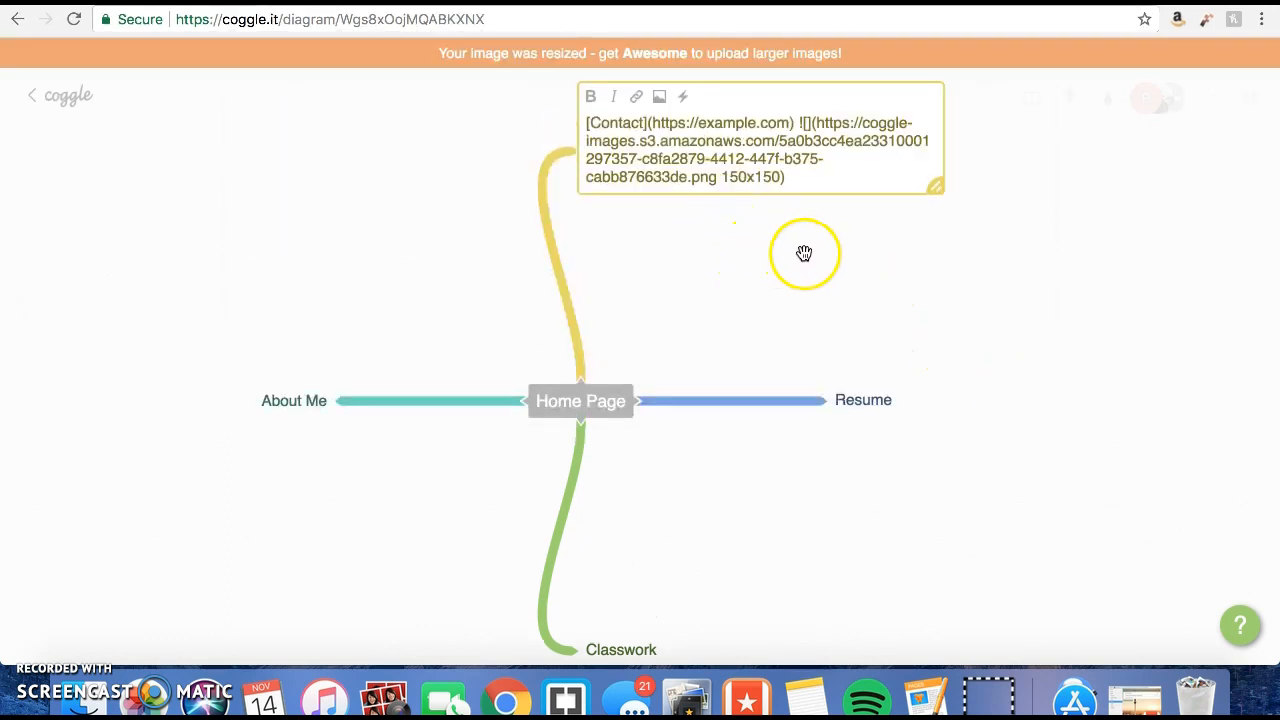
scroll(716, 171, down, 1)
click(794, 218)
scroll(794, 218, up, 3)
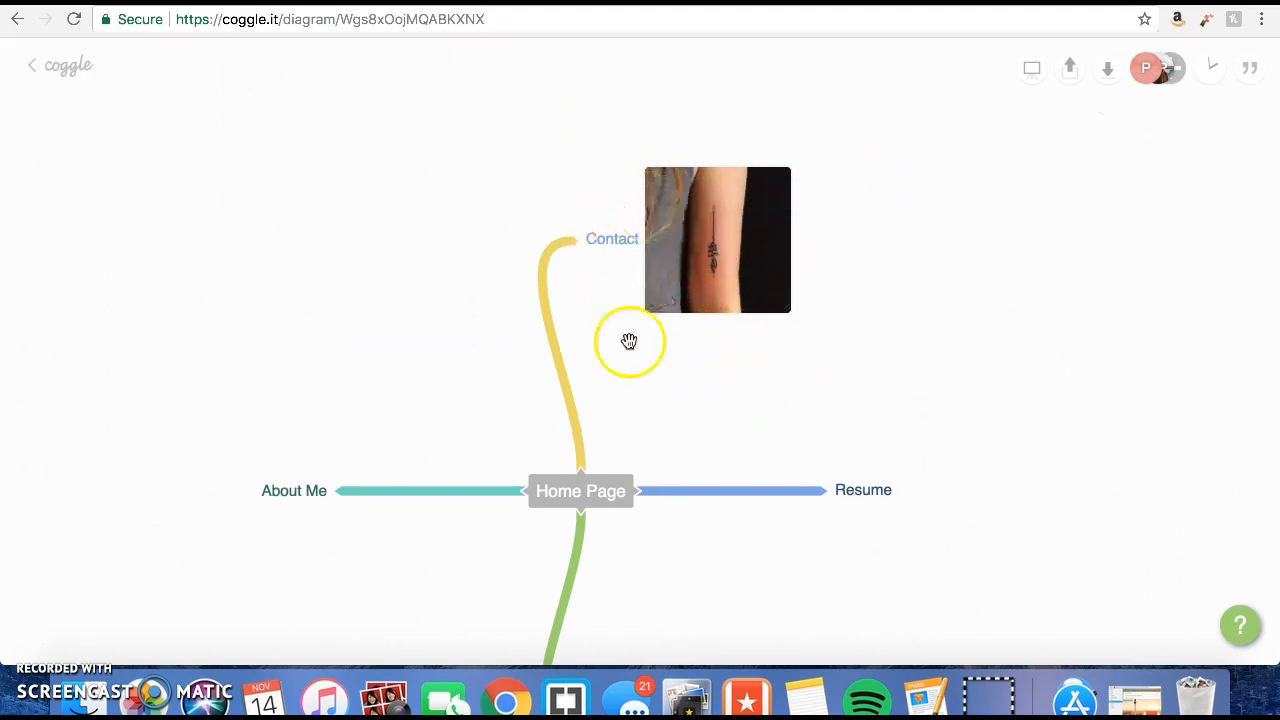
Try erasing the image code from the Contact label, and remove the Contact branch together with its image.
double_click(731, 245)
key(BackSpace)
key(BackSpace)
key(BackSpace)
key(BackSpace)
key(BackSpace)
key(BackSpace)
key(BackSpace)
key(BackSpace)
key(BackSpace)
key(BackSpace)
key(BackSpace)
key(BackSpace)
key(BackSpace)
key(BackSpace)
key(BackSpace)
key(BackSpace)
key(BackSpace)
key(BackSpace)
key(BackSpace)
key(BackSpace)
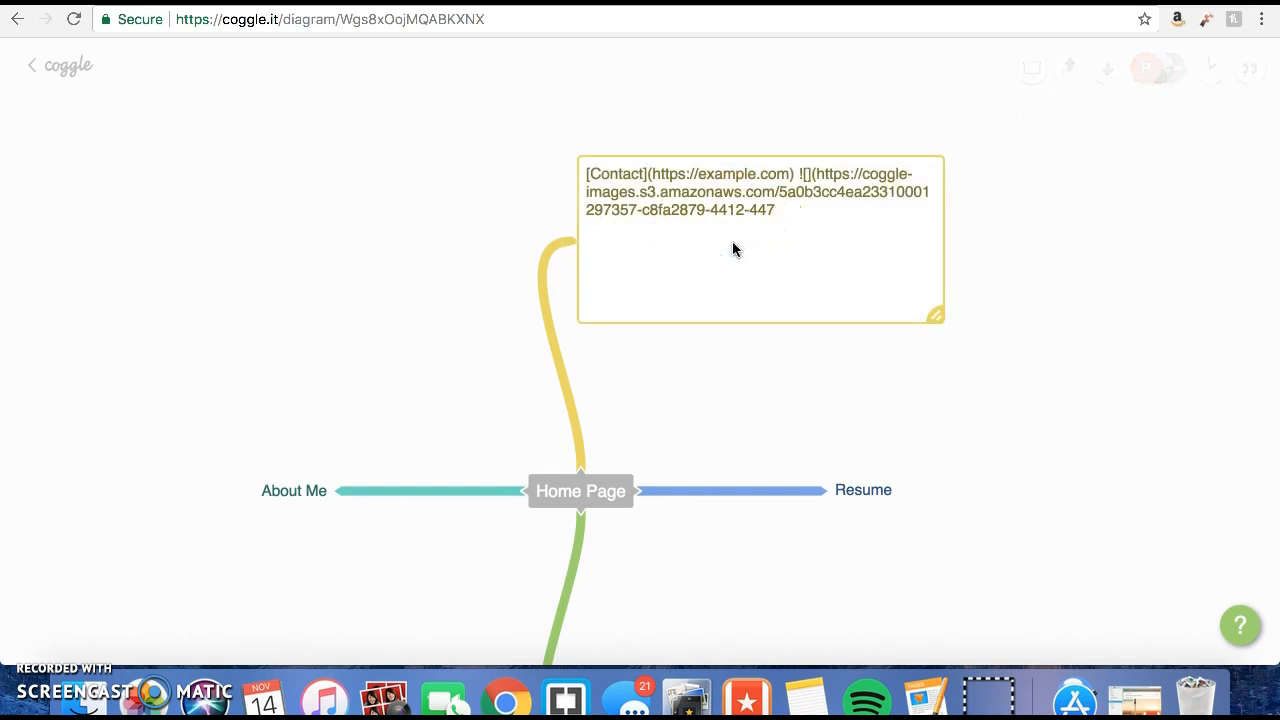
key(super+z)
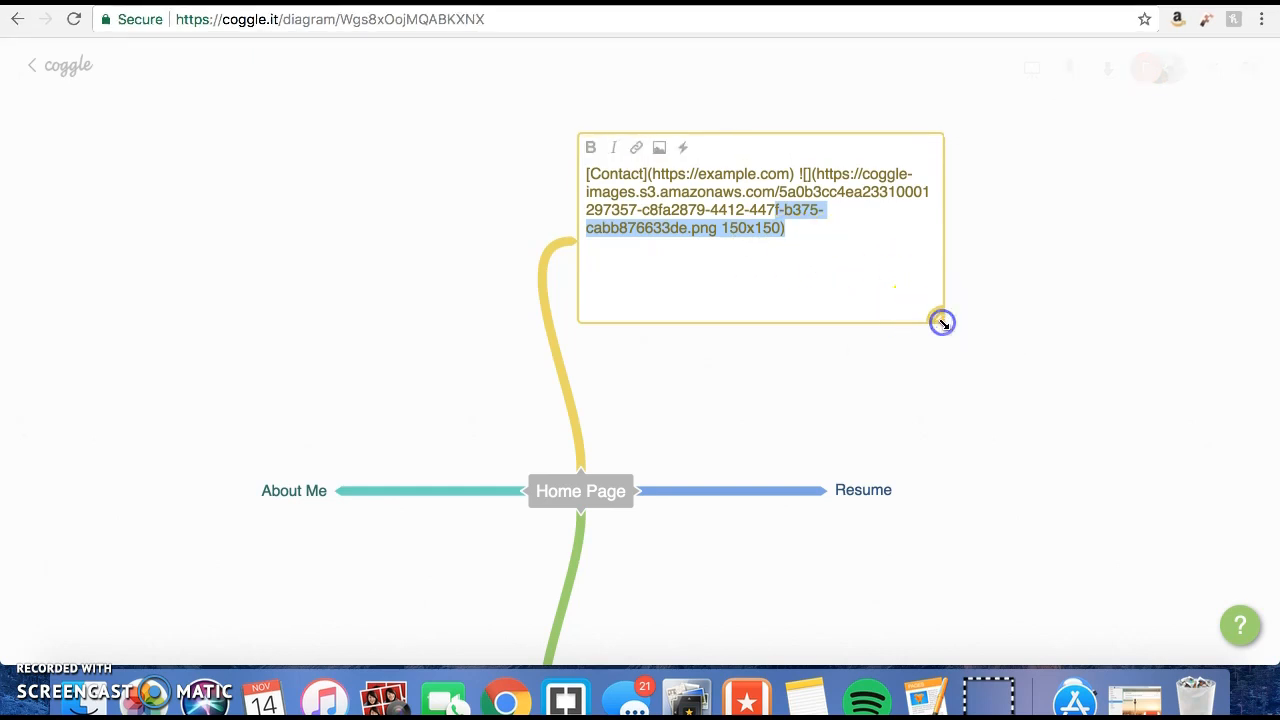
click(645, 355)
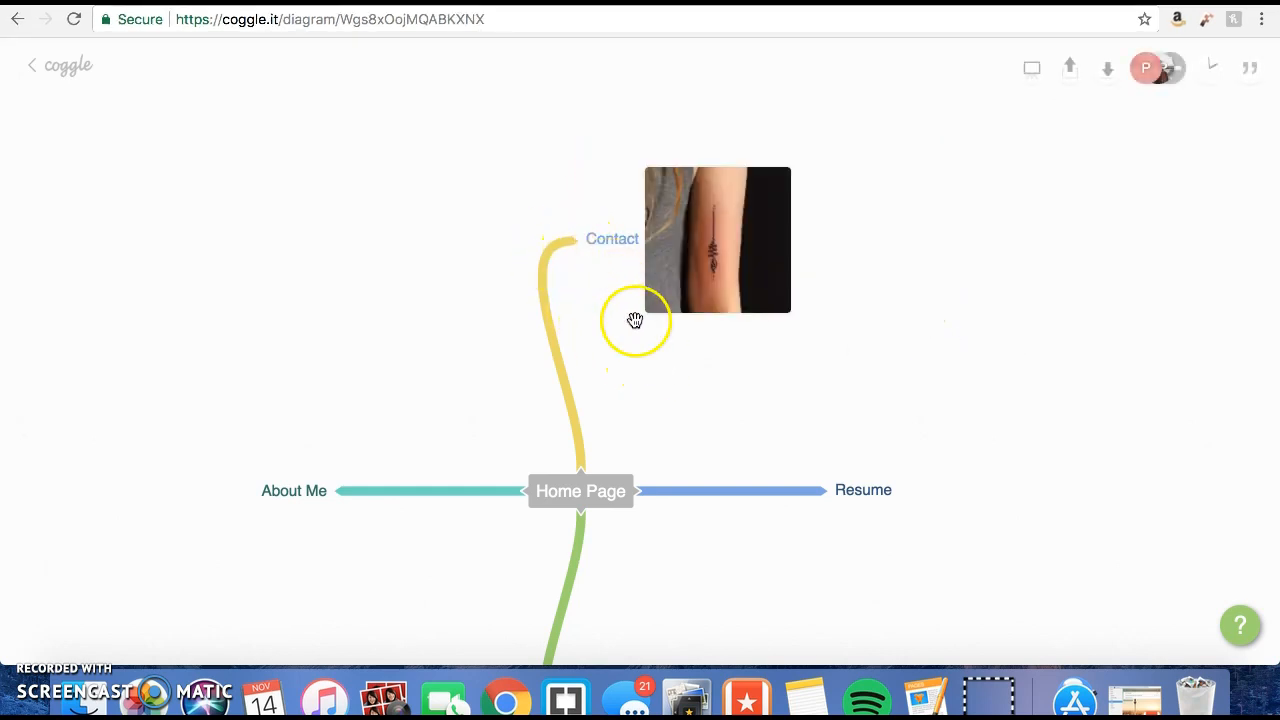
click(583, 243)
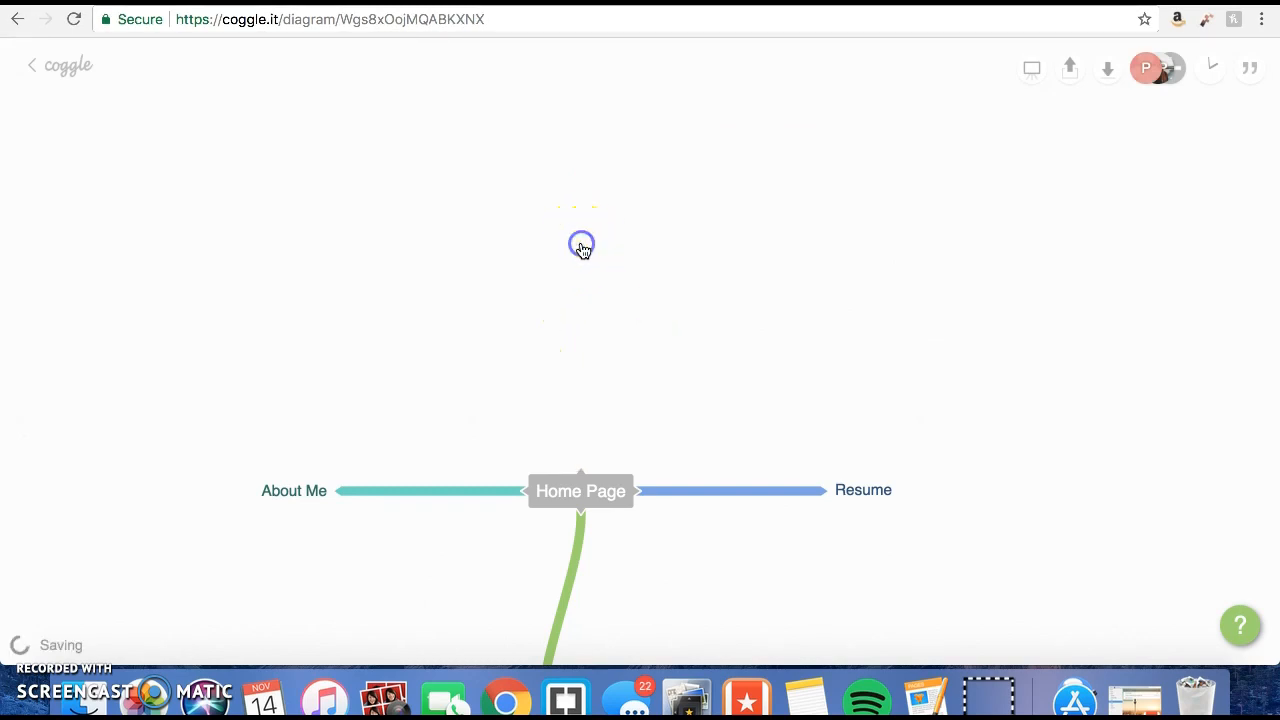
Look through the help list of typing, branch and Markdown shortcuts and close it.
click(1240, 625)
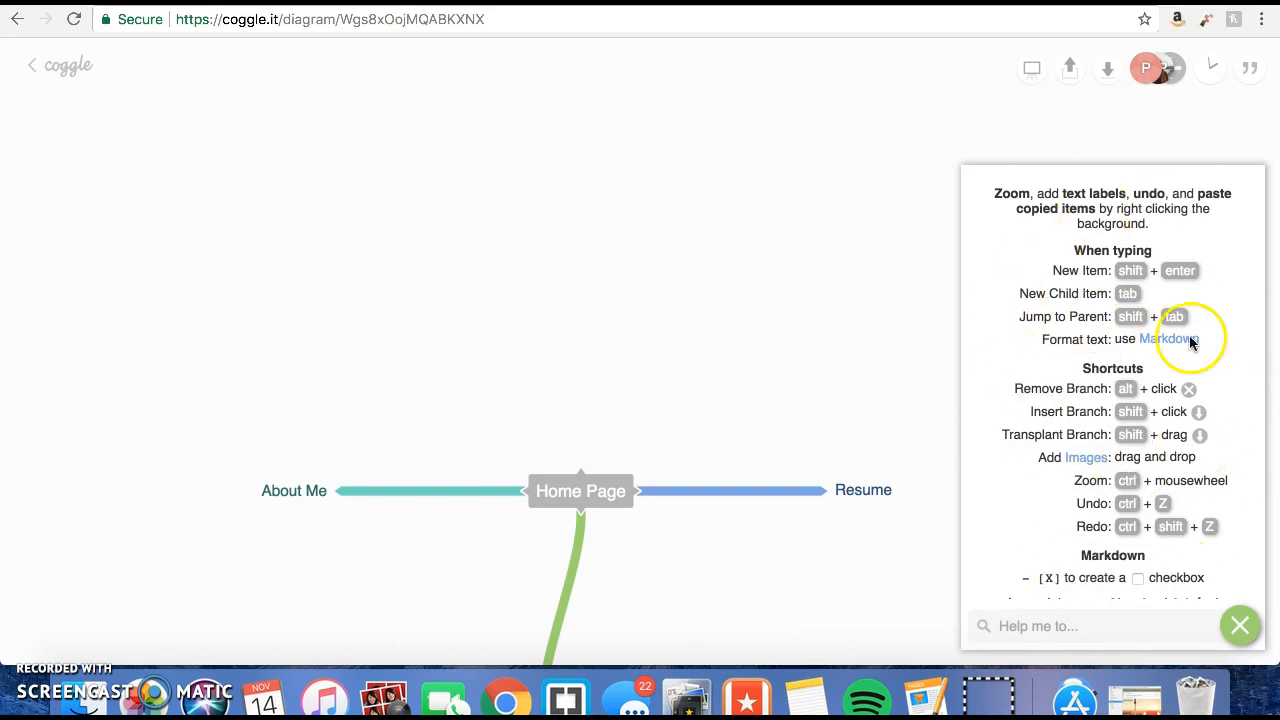
scroll(1055, 503, down, 3)
scroll(1050, 506, up, 3)
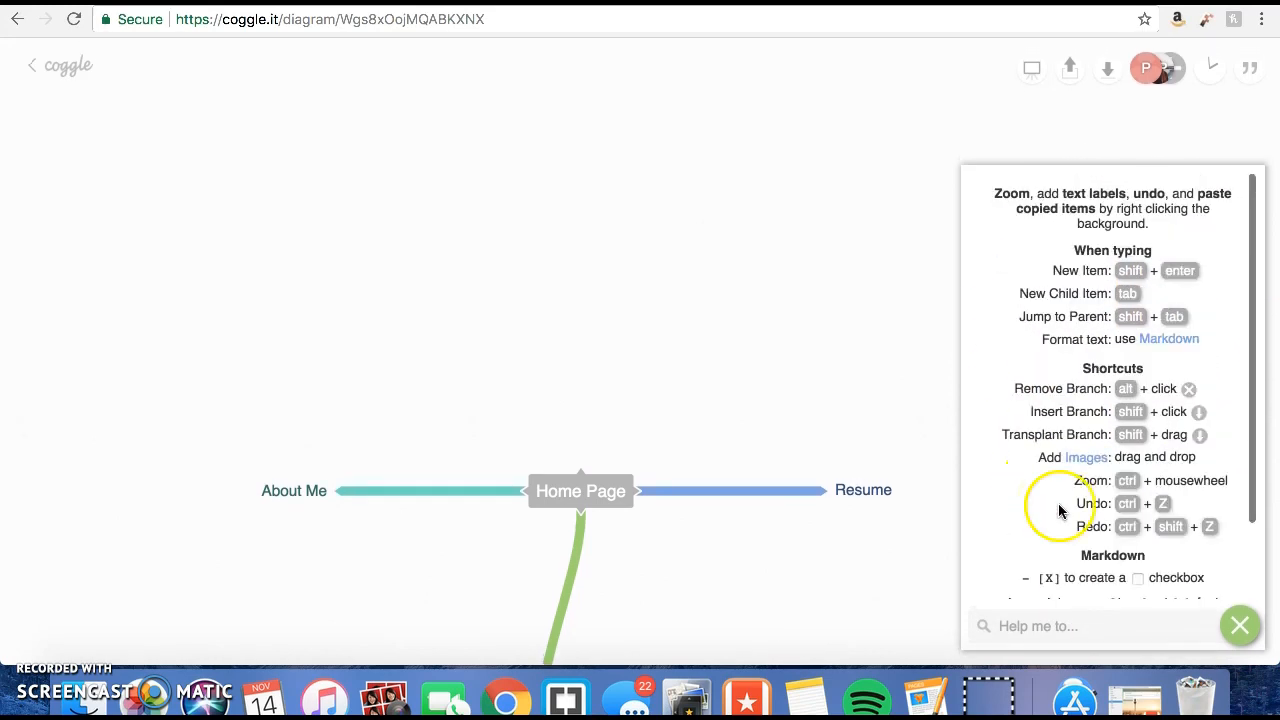
click(1238, 625)
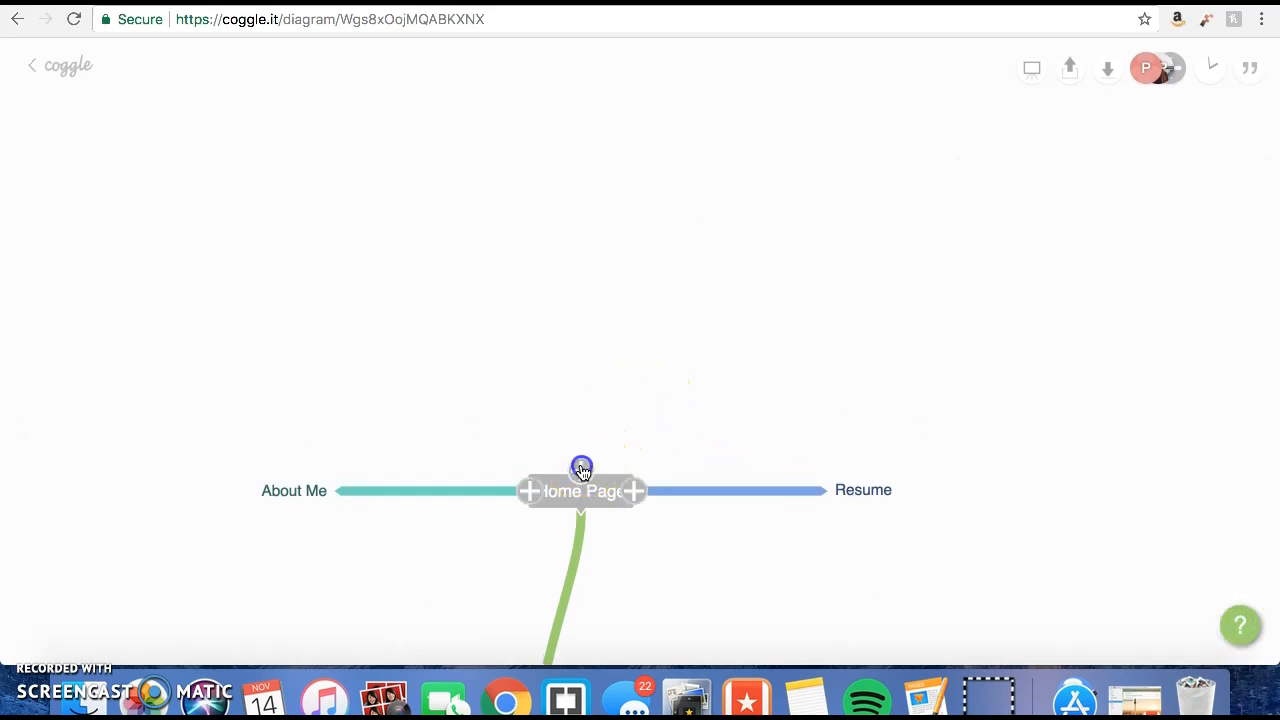
Add a new branch above Home Page labelled "Contact".
click(583, 466)
text(Contact)
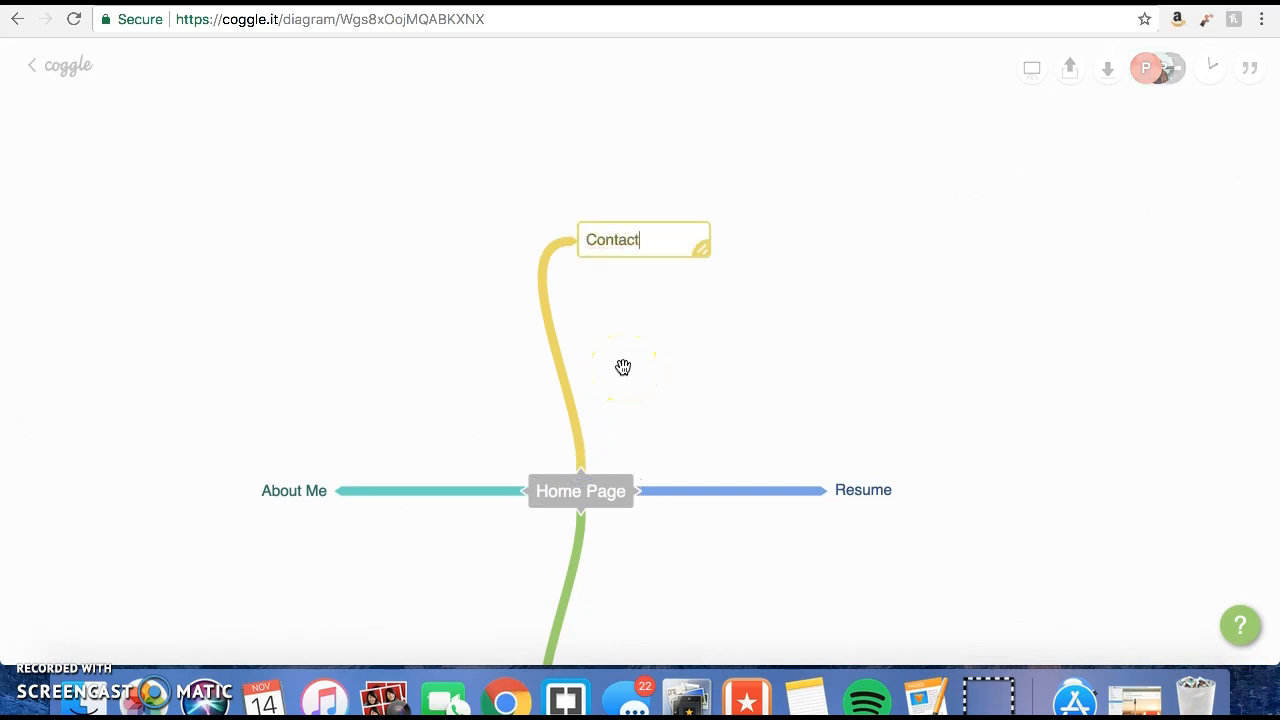
click(703, 286)
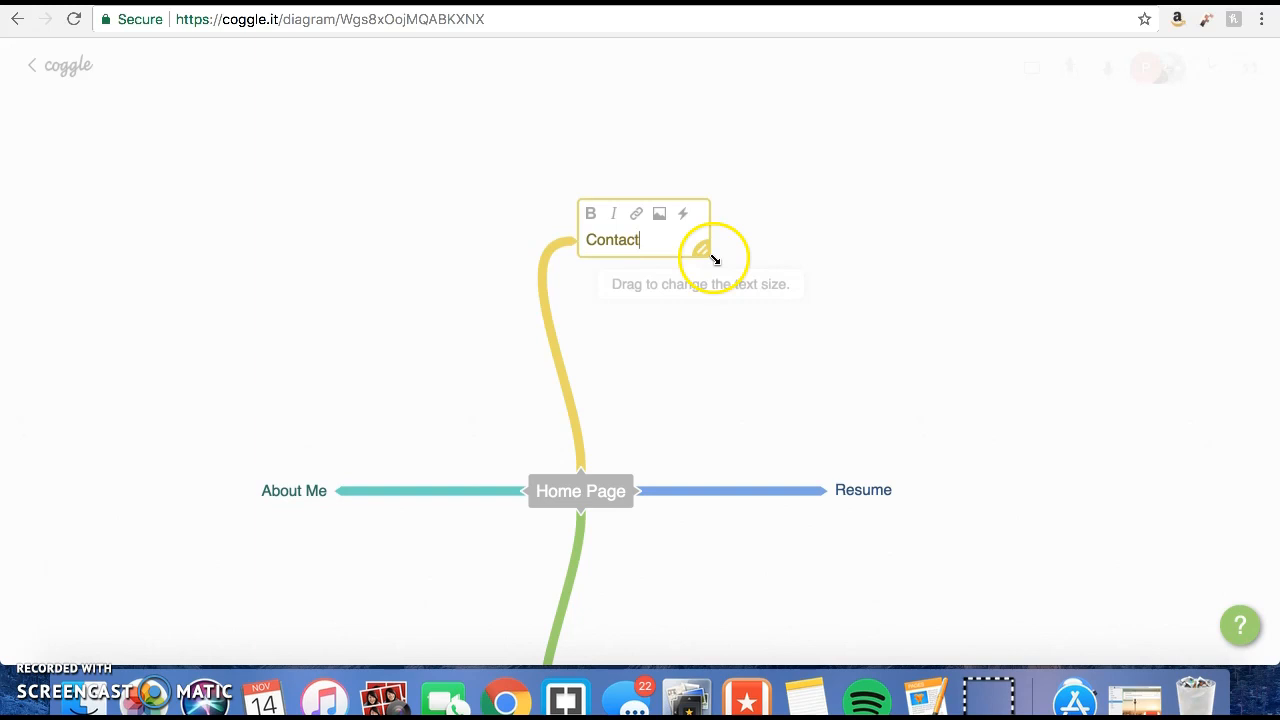
click(706, 318)
Add a child item to the Contact branch labelled "Social Media Links".
click(633, 253)
key(Tab)
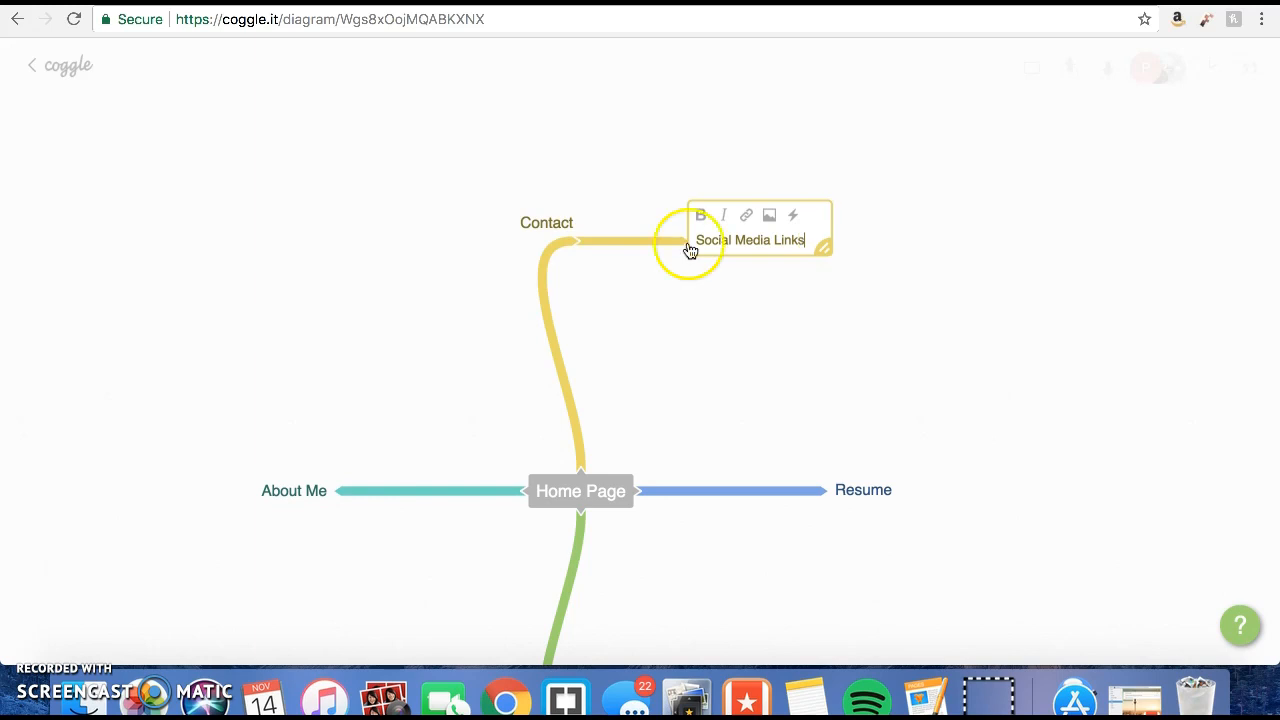
click(843, 289)
Recolour the Social Media Links branch pink-purple and set it back to yellow.
right_click(651, 246)
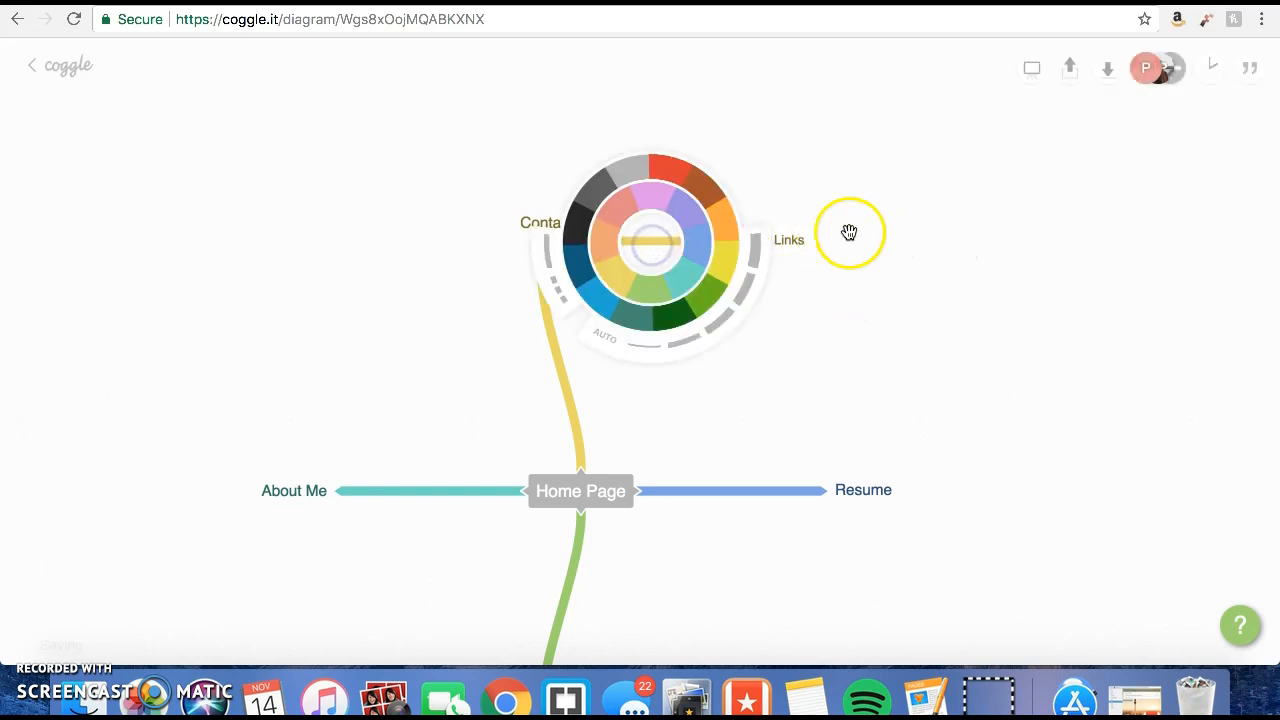
click(648, 204)
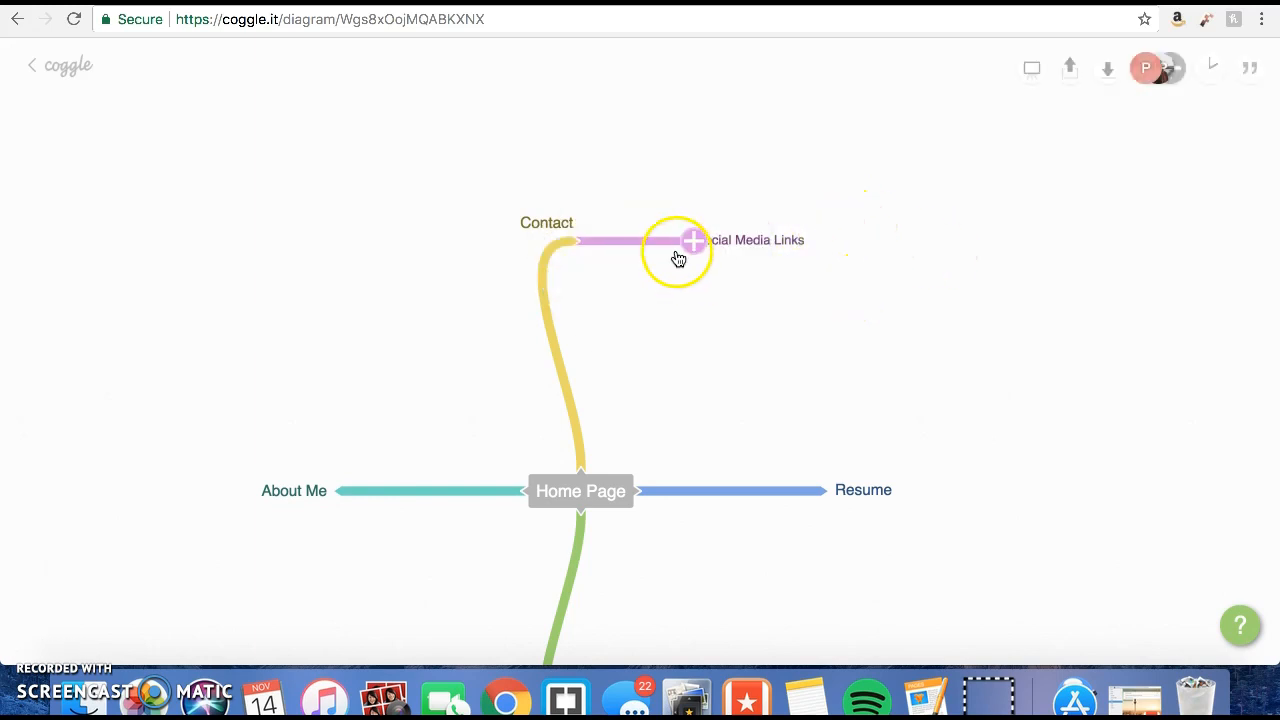
right_click(660, 246)
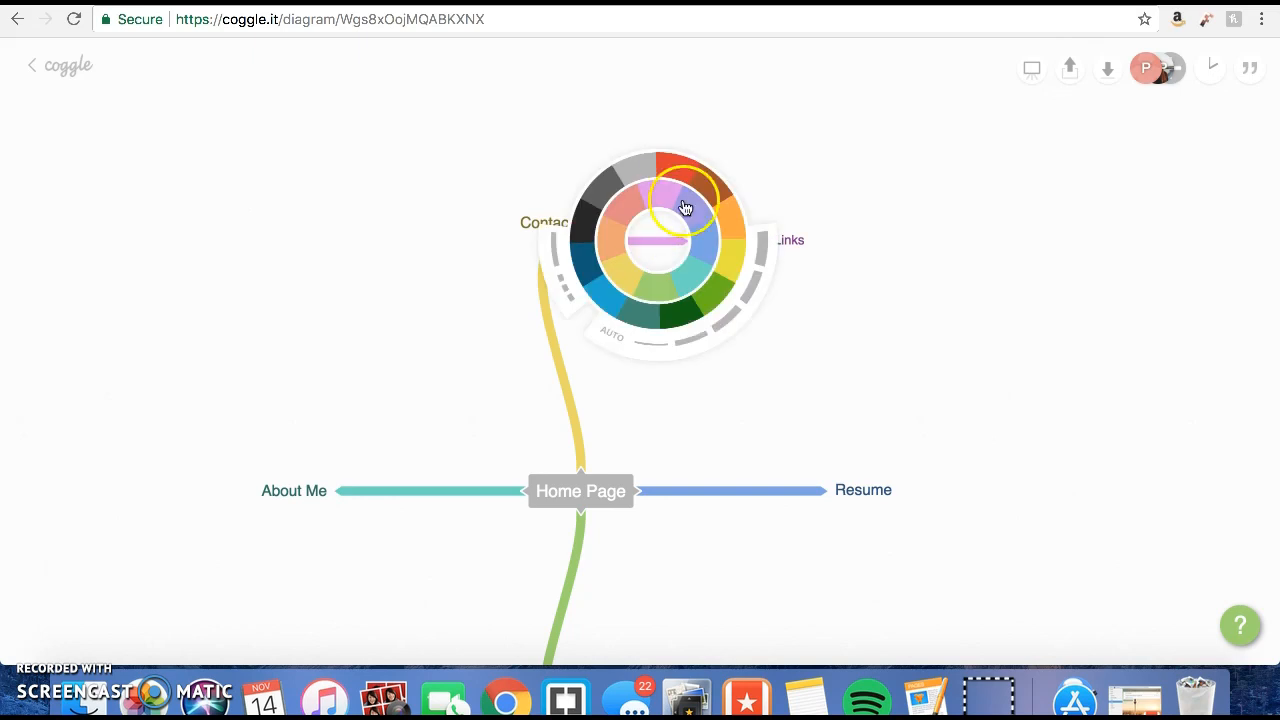
click(626, 271)
click(777, 240)
click(780, 306)
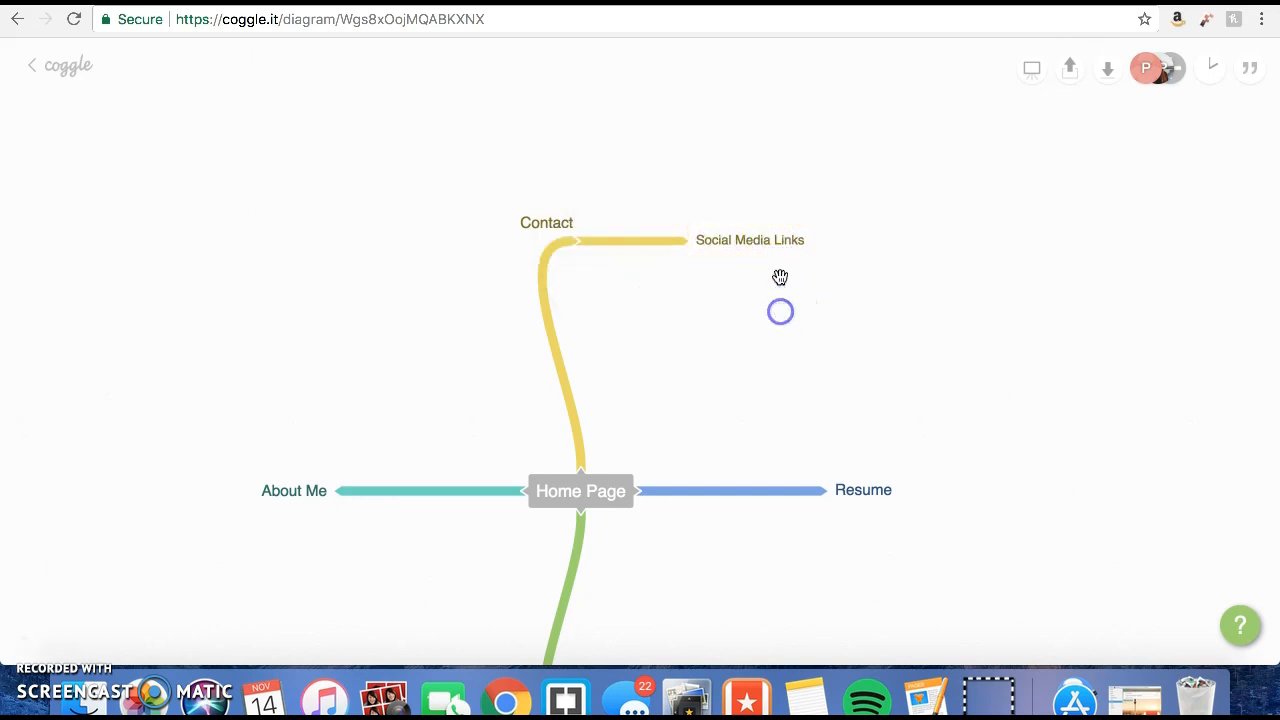
Add a child item to Social Media Links labelled "TWITTER".
click(696, 242)
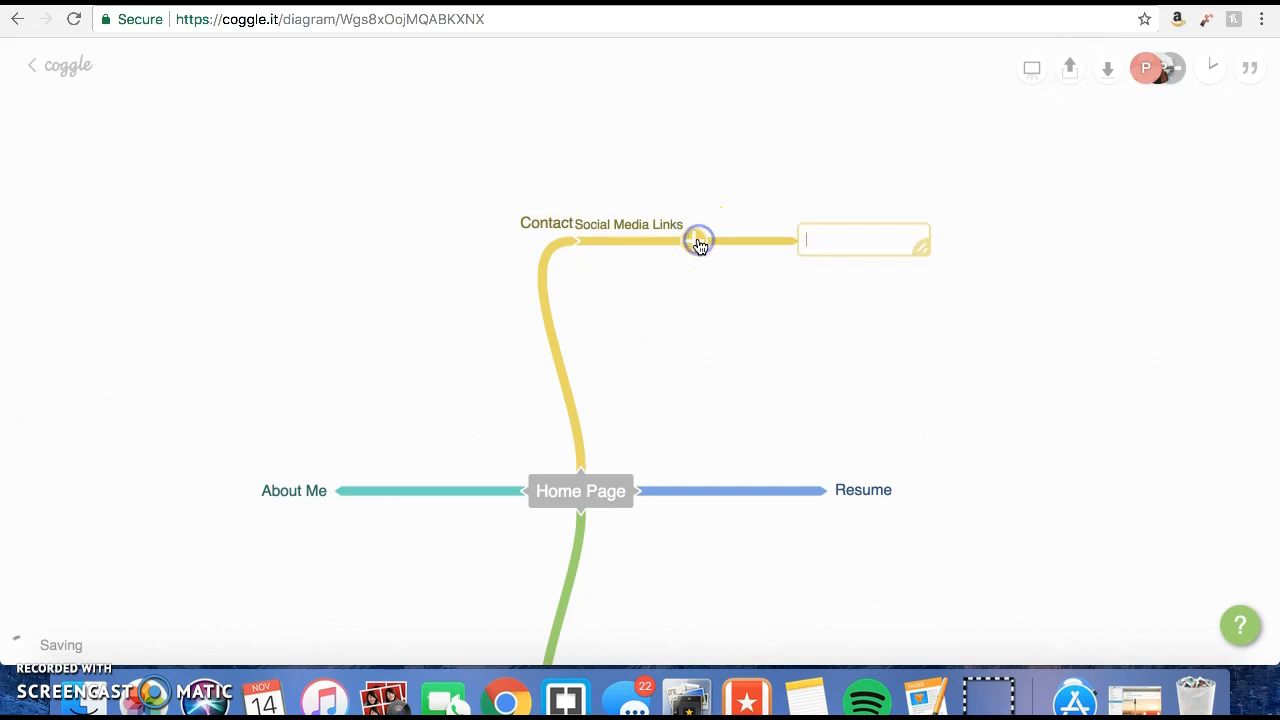
drag(779, 250, 802, 269)
click(853, 262)
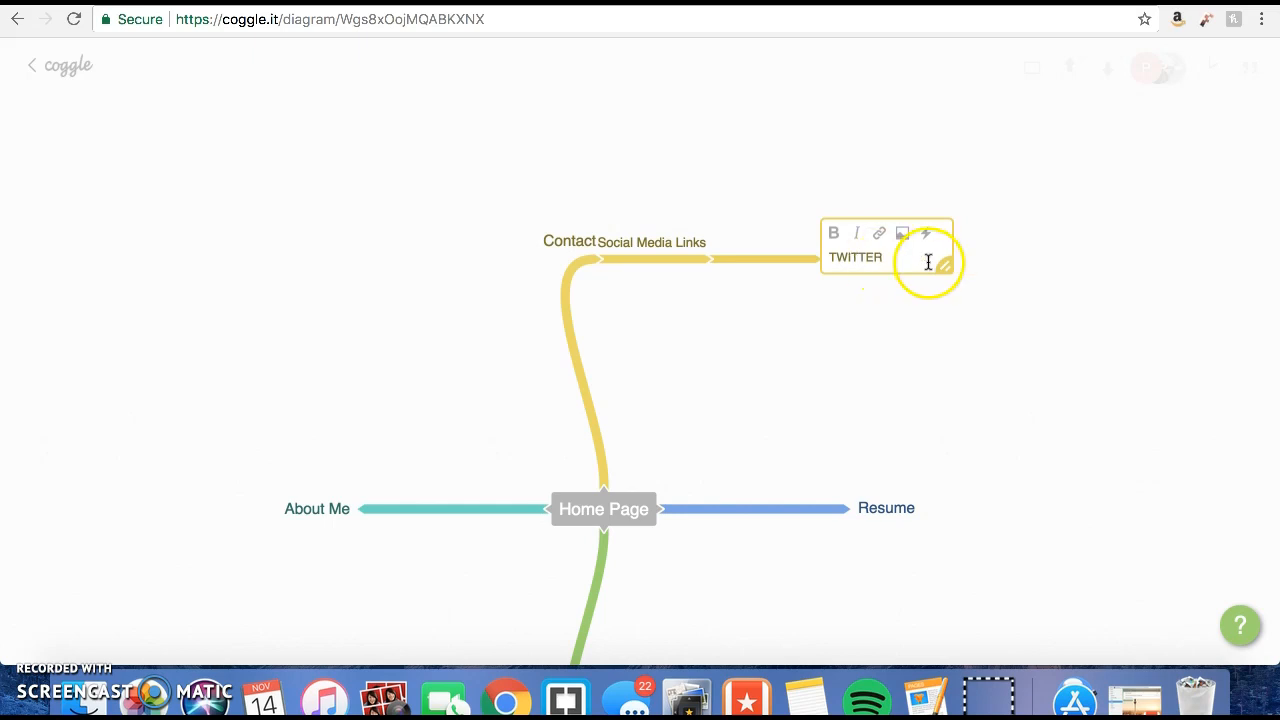
Move the TWITTER item slightly below its parent's level and retype its label as "twitter".
drag(928, 262, 857, 300)
mouse_move(680, 274)
mouse_down()
mouse_move(680, 309)
mouse_move(677, 252)
mouse_up()
mouse_move(843, 276)
mouse_down()
mouse_move(871, 249)
mouse_move(871, 209)
mouse_move(850, 281)
mouse_move(837, 277)
mouse_up()
click(847, 282)
key(BackSpace)
text(twitte)
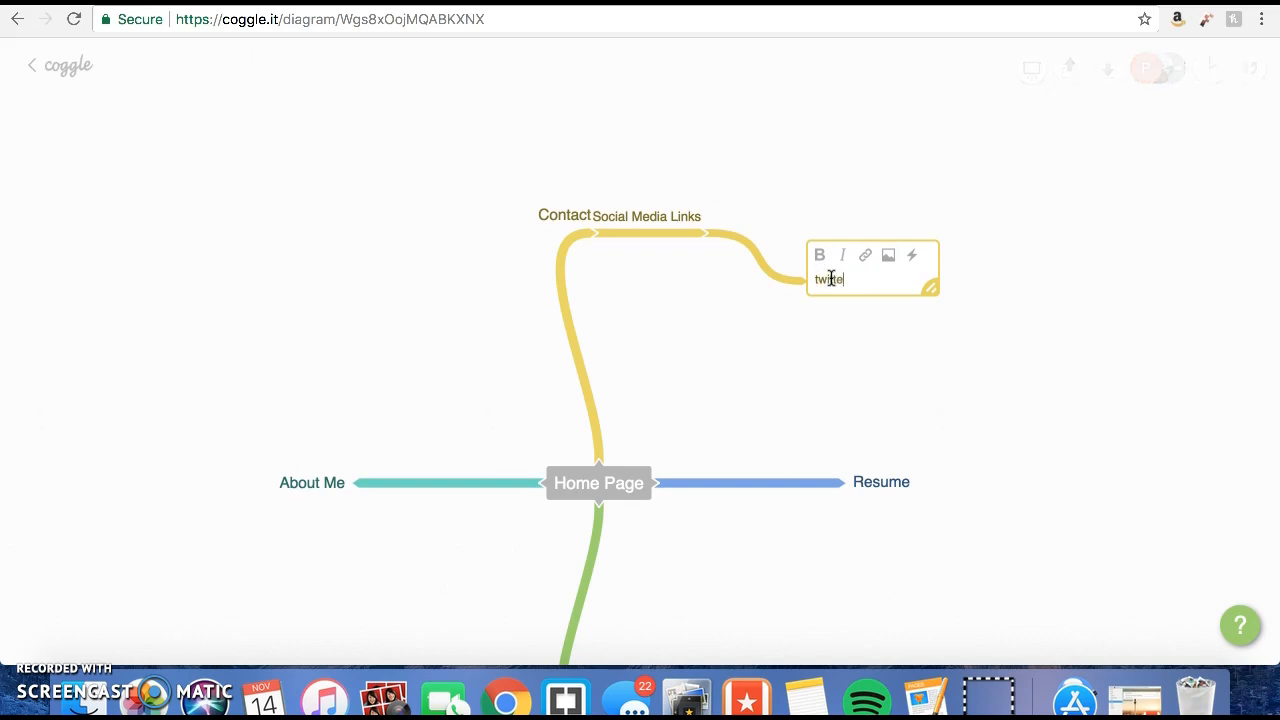
text(r)
Add two more child items to Social Media Links, labelled "Instagram" and "LinkedIn".
click(712, 232)
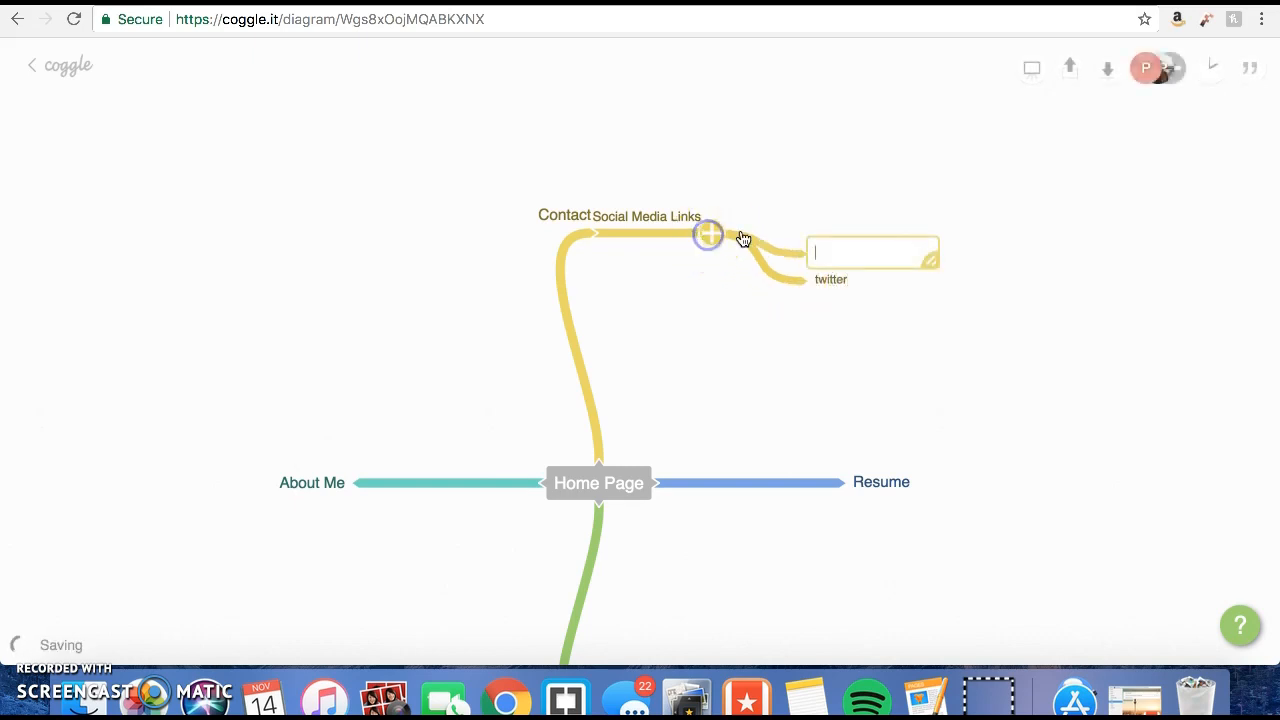
text(Instagram)
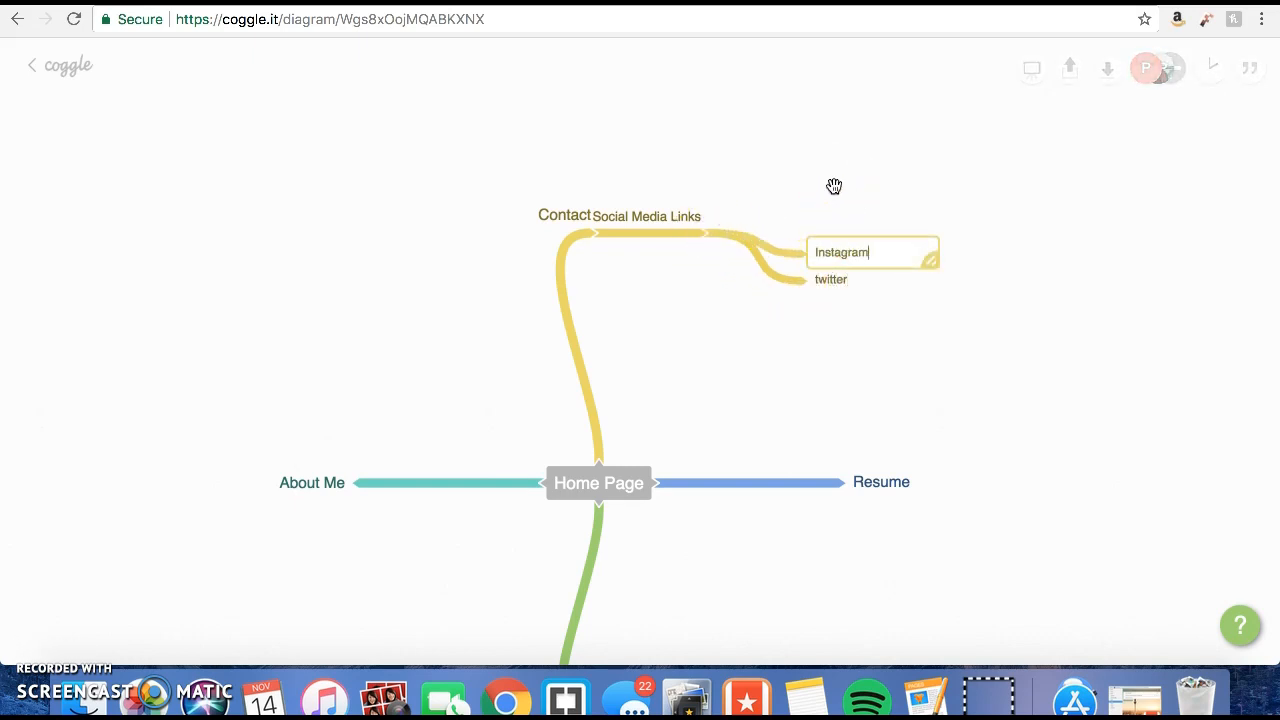
click(712, 234)
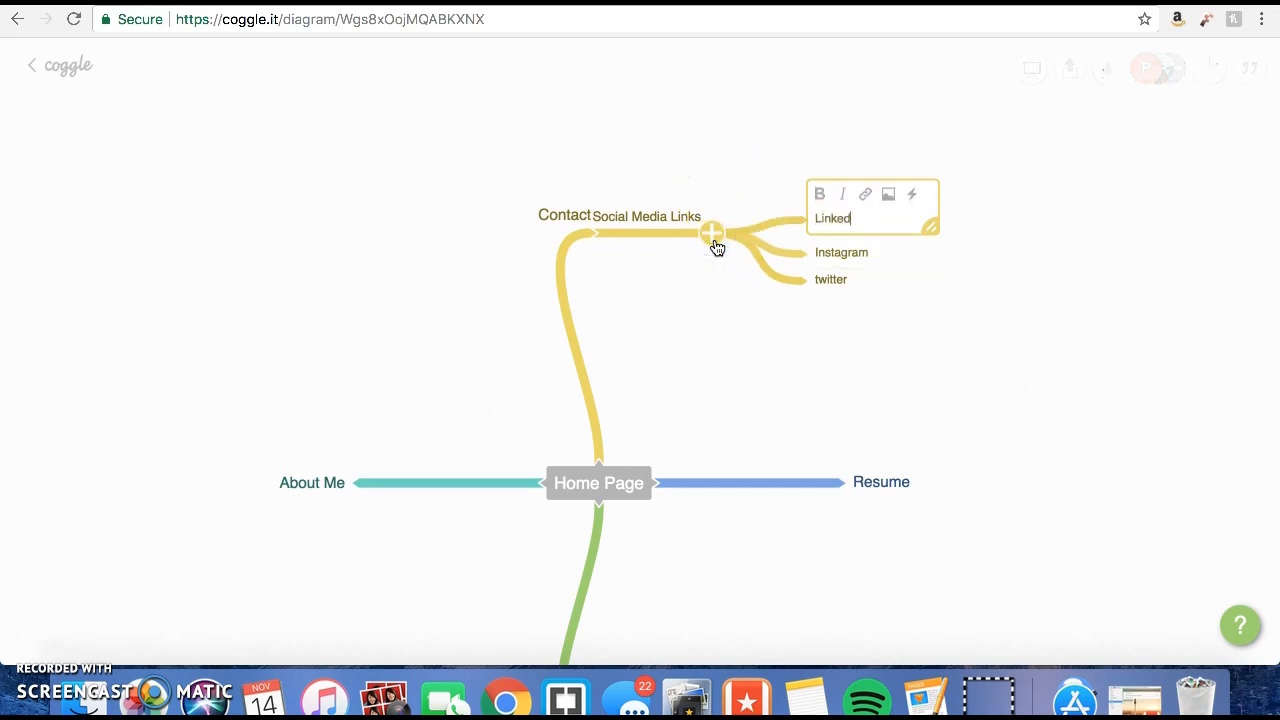
click(674, 342)
click(848, 292)
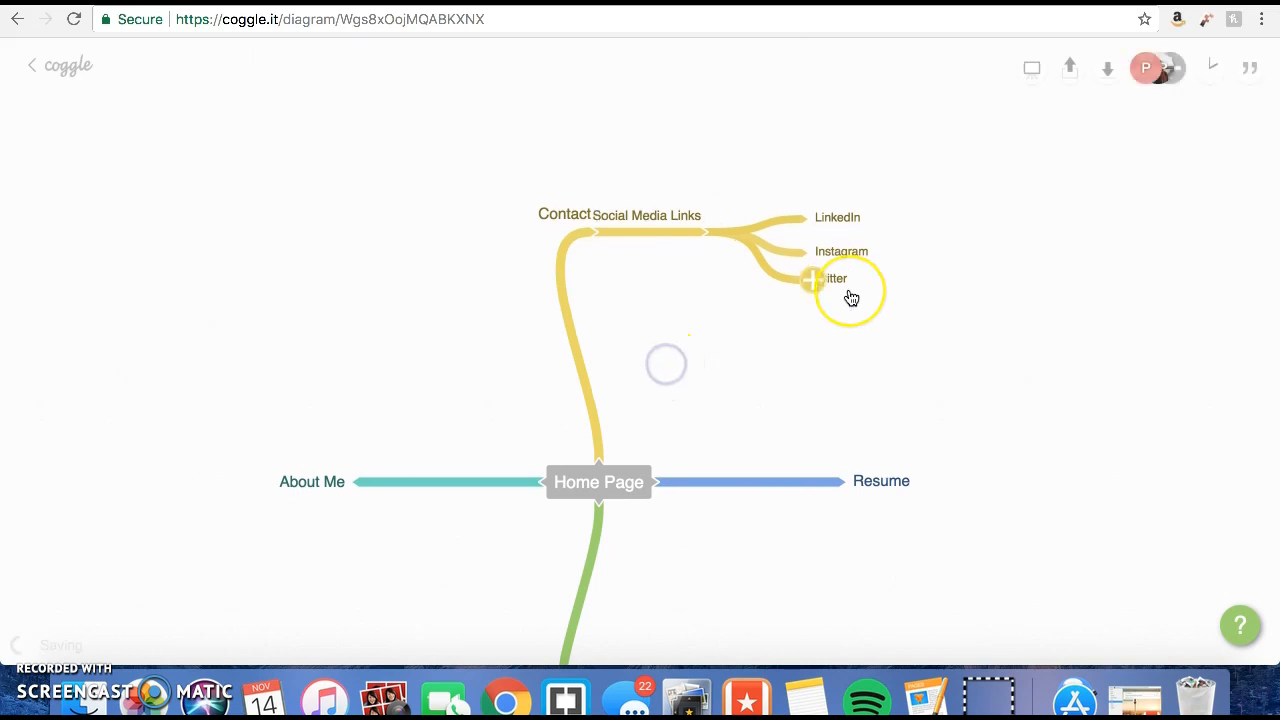
Move About Me outward and above Home Page's level, and shift Social Media Links farther away from Contact.
scroll(850, 296, down, 5)
scroll(848, 295, up, 2)
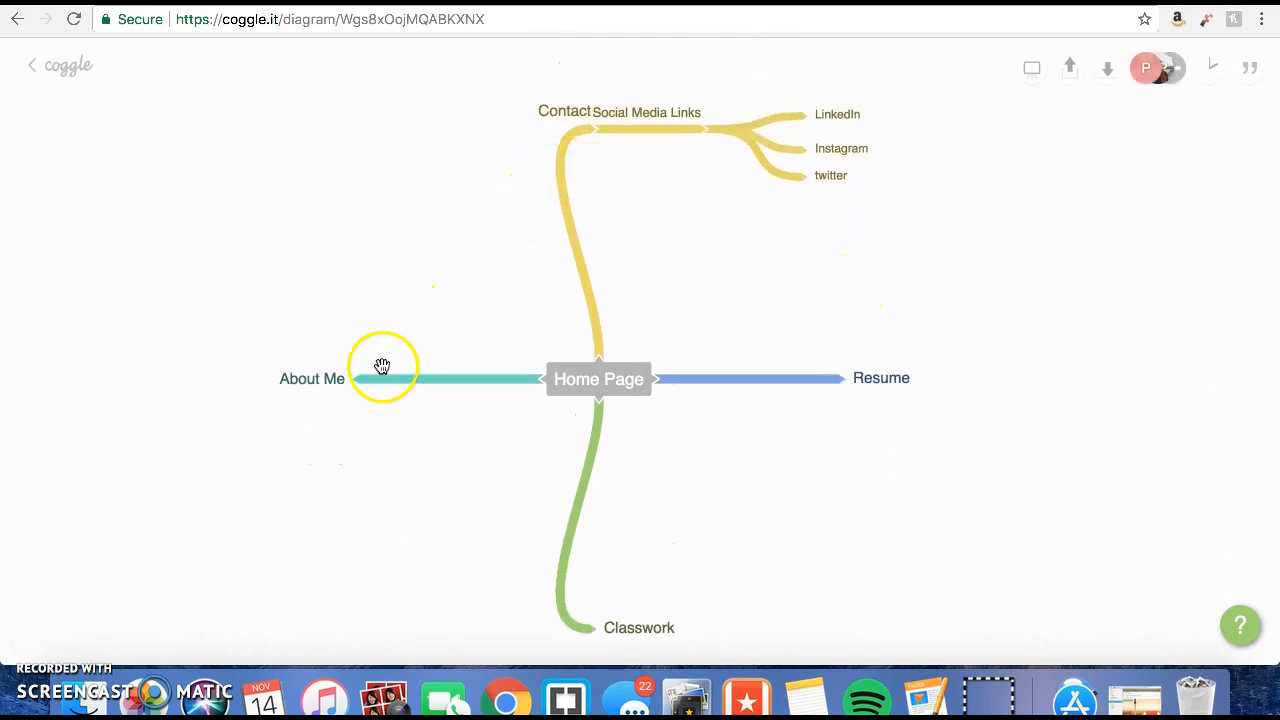
drag(314, 388, 211, 300)
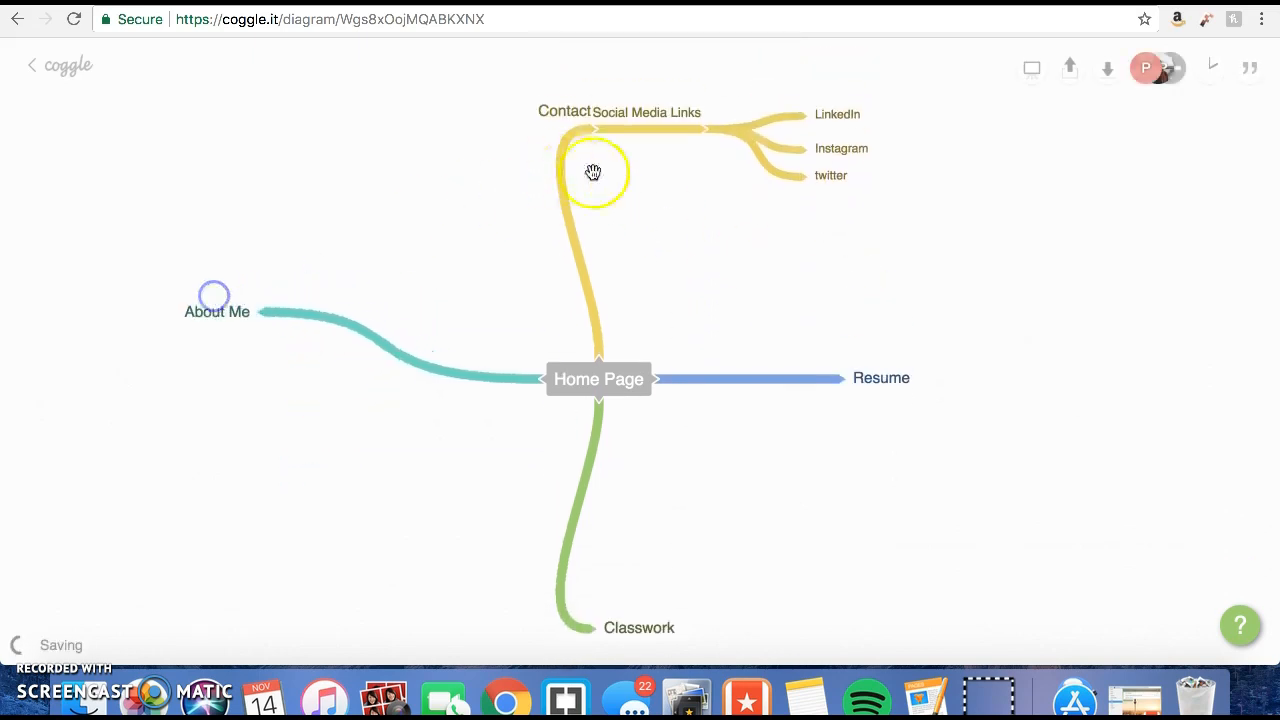
drag(592, 124, 648, 114)
scroll(660, 455, down, 2)
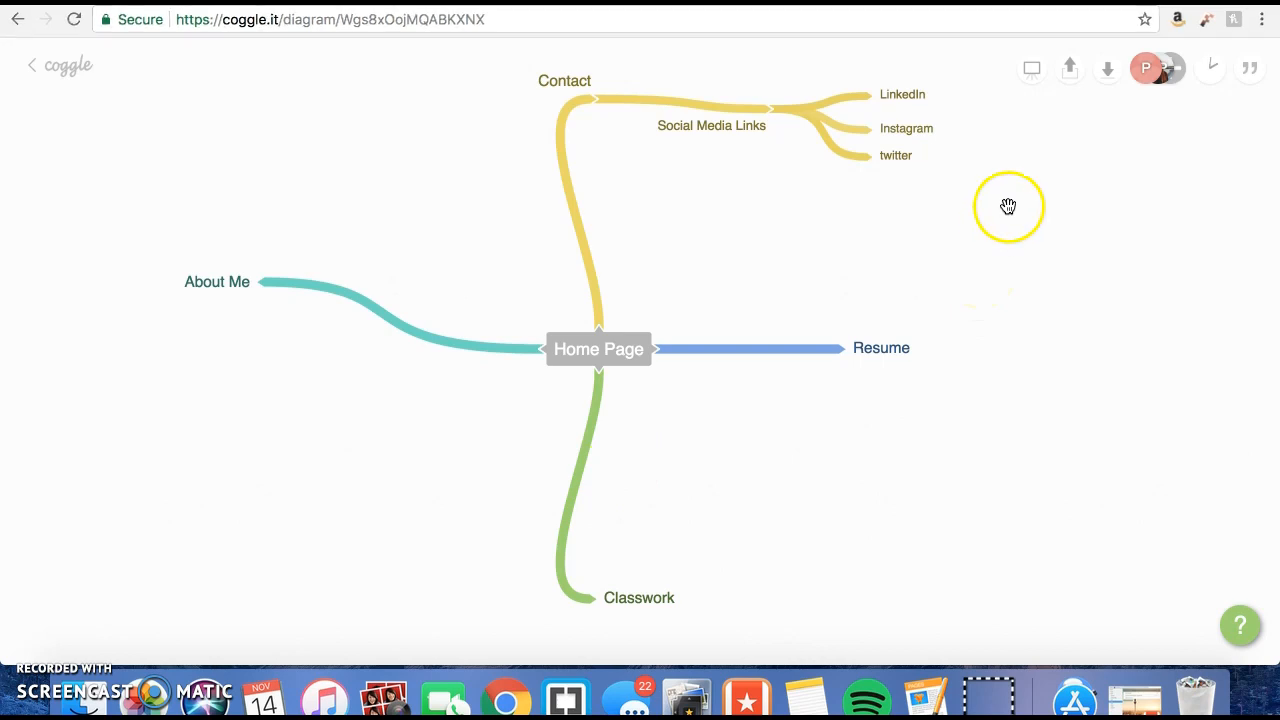
Post the comment "The social Media Links need to be updated" in the diagram's messages and close the messages.
click(1253, 72)
click(1050, 637)
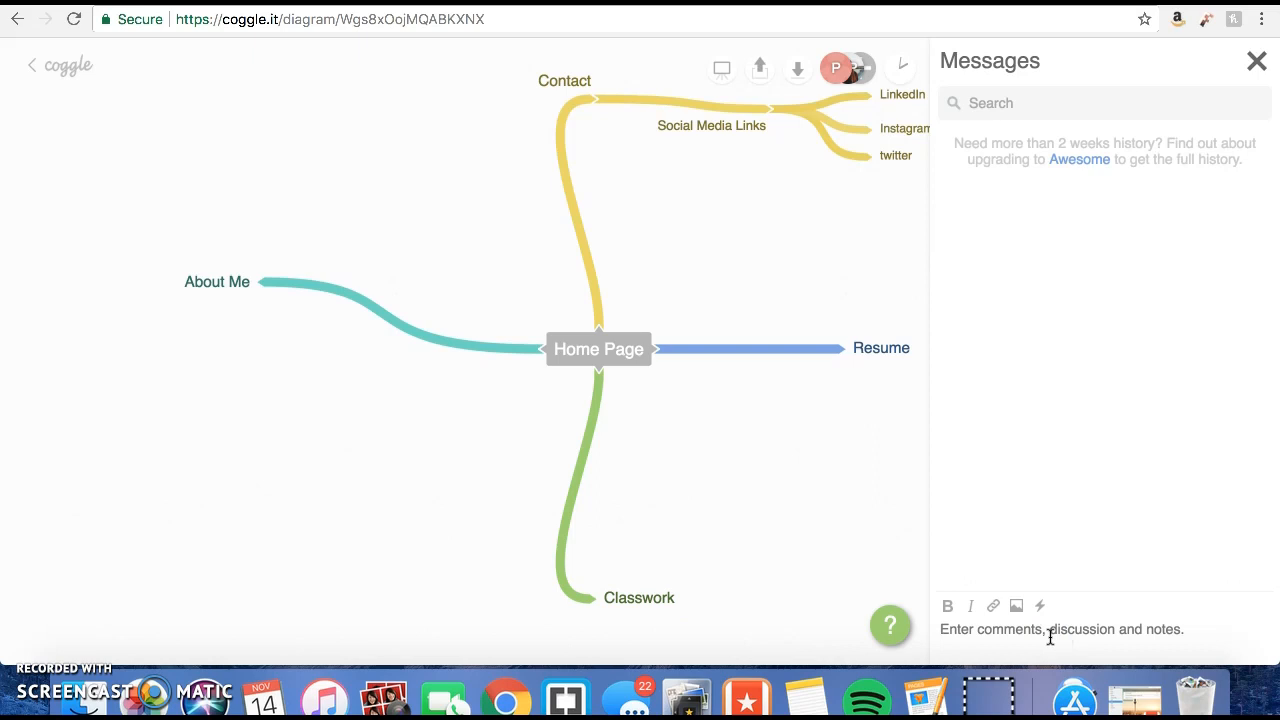
text(Te)
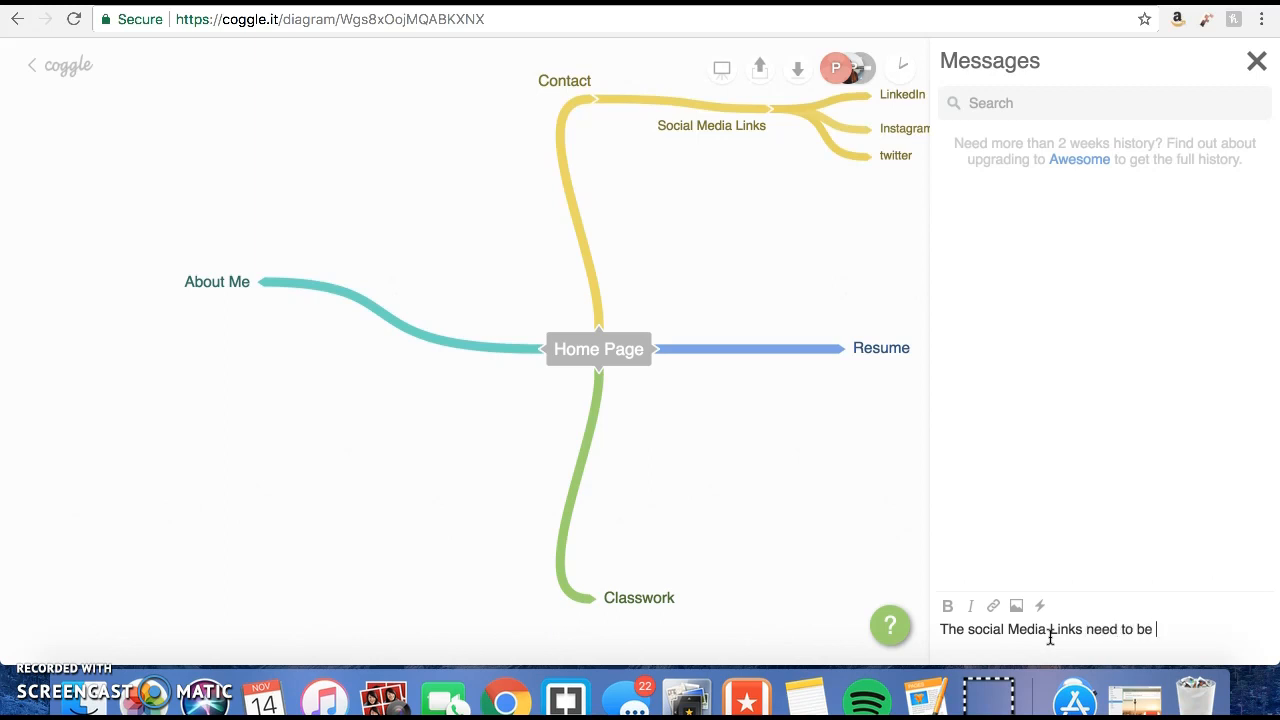
key(Return)
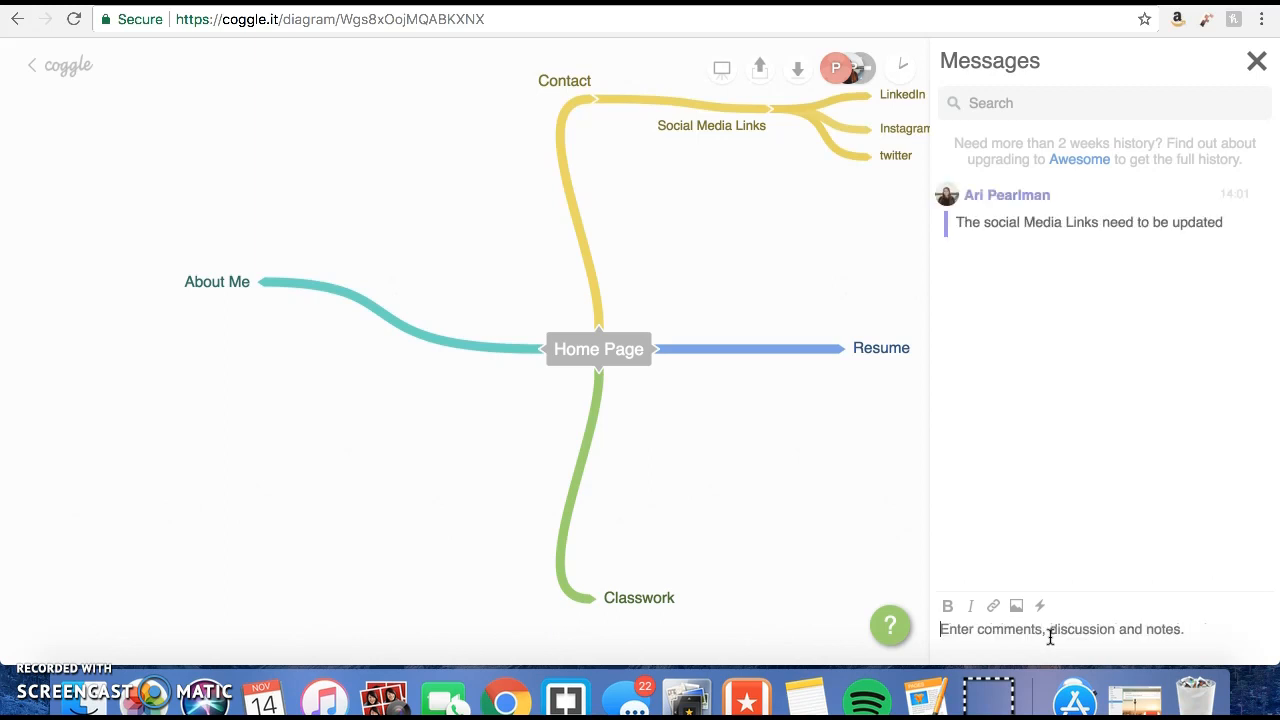
click(755, 260)
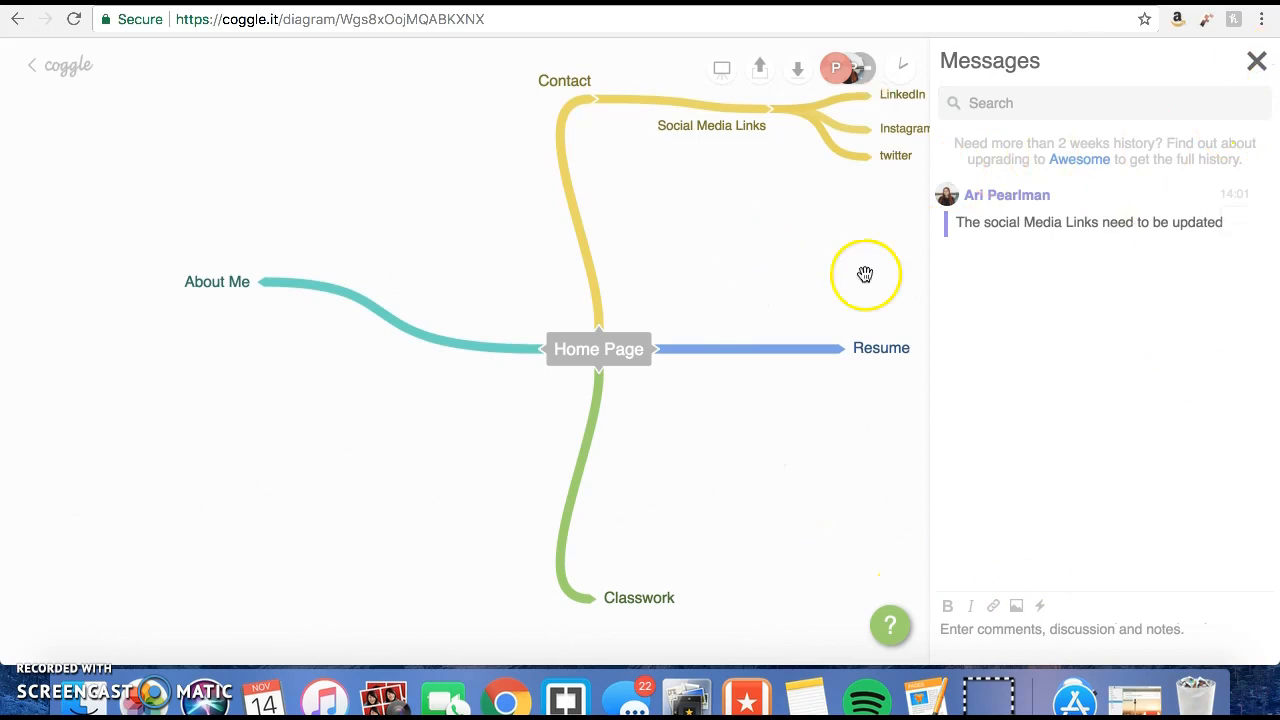
click(1252, 66)
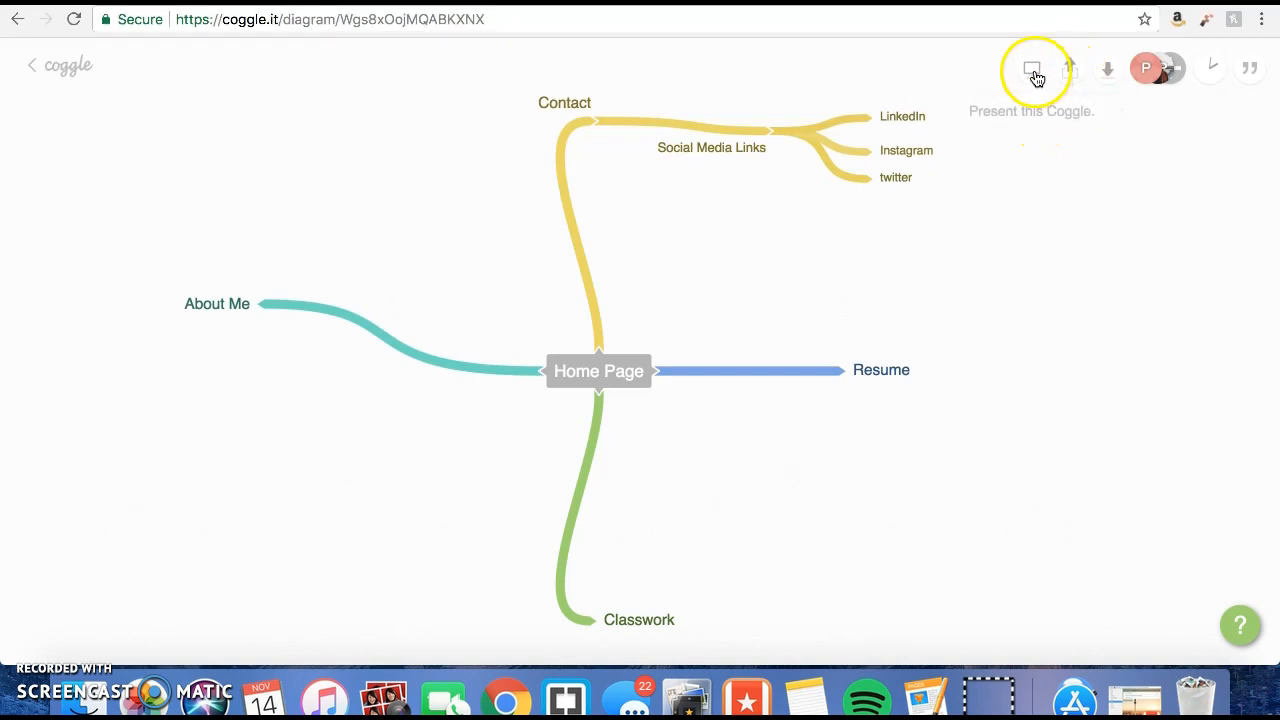
Show the file formats available for downloading the diagram and dismiss them.
click(1108, 70)
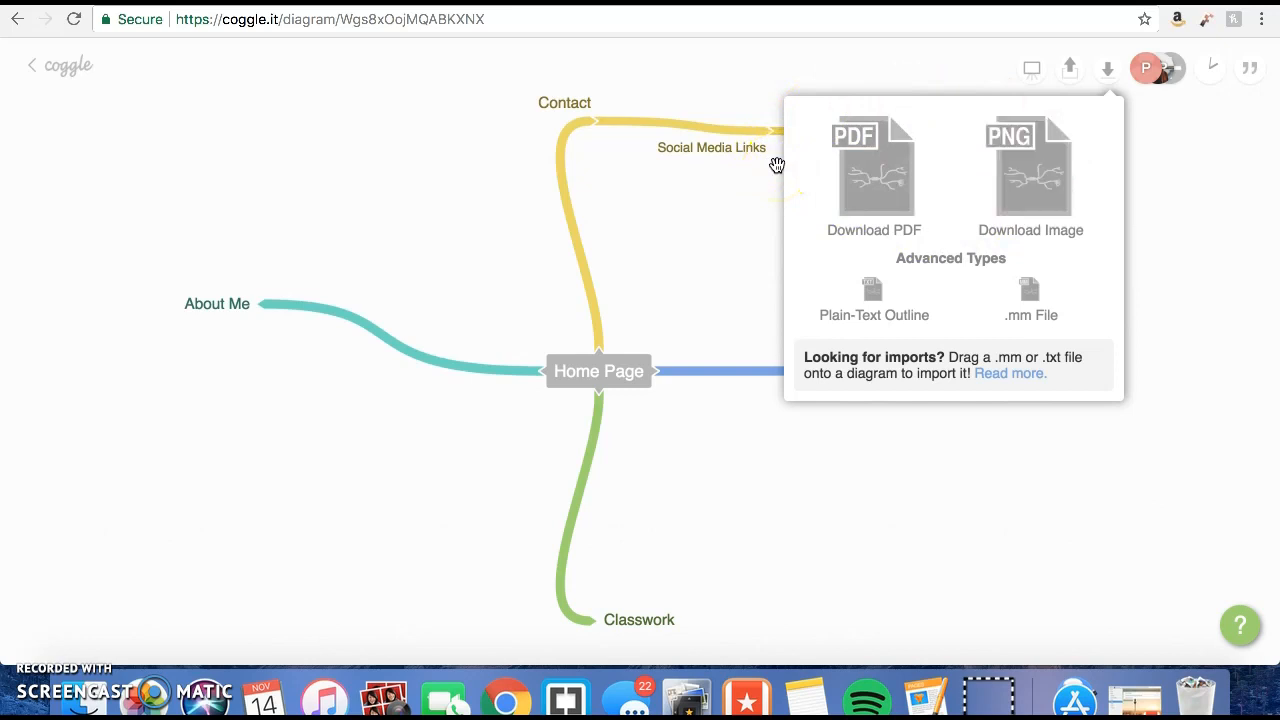
click(225, 314)
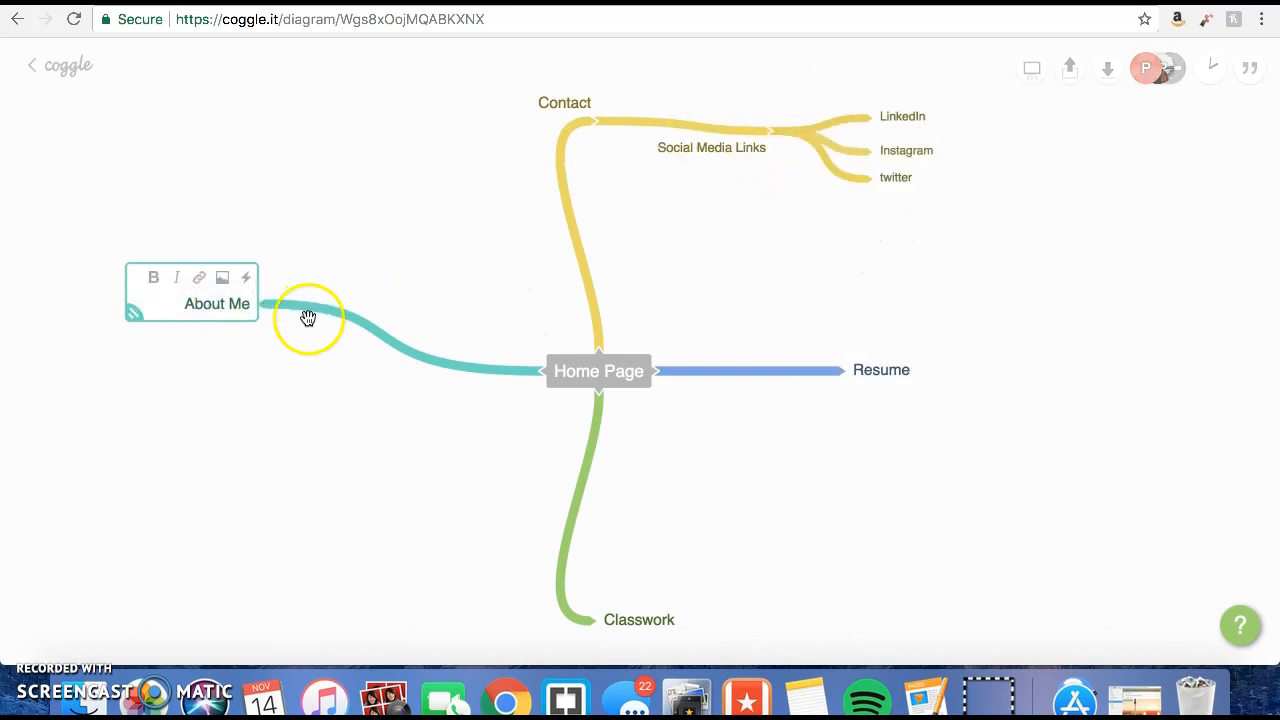
Show the colour and line-style options of the About Me branch and close them without choosing any.
click(271, 300)
click(260, 307)
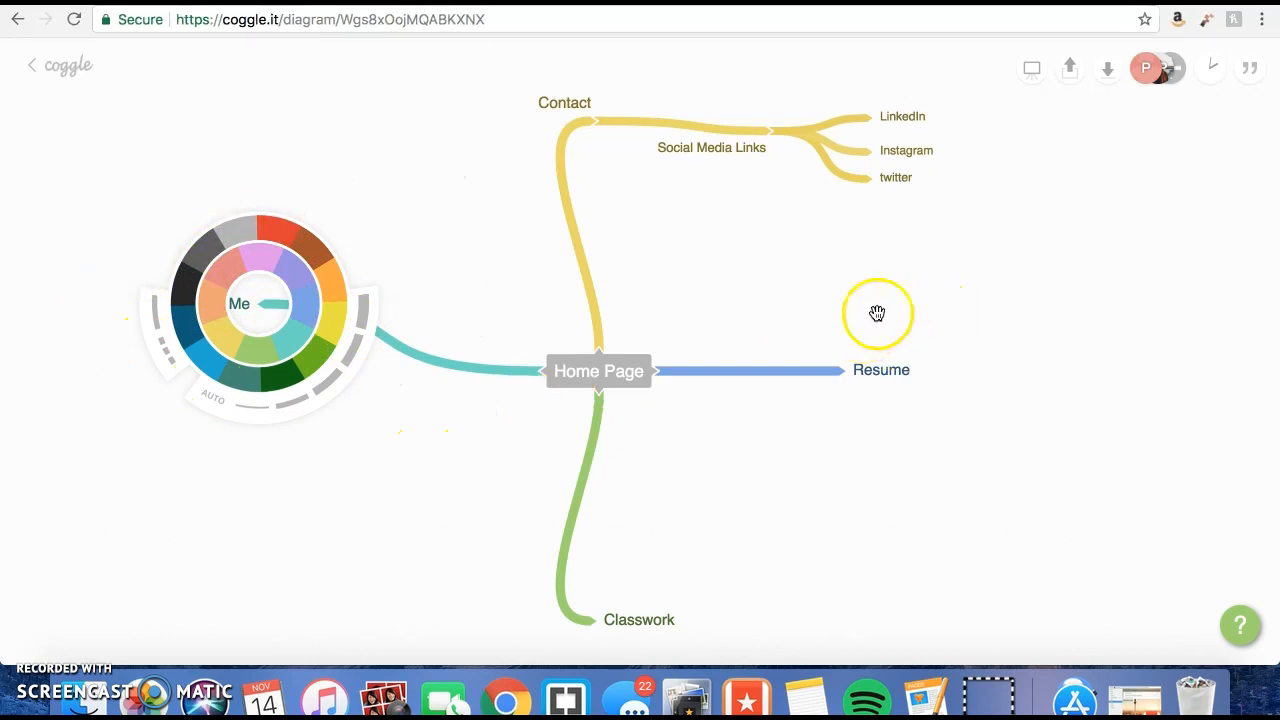
click(1069, 207)
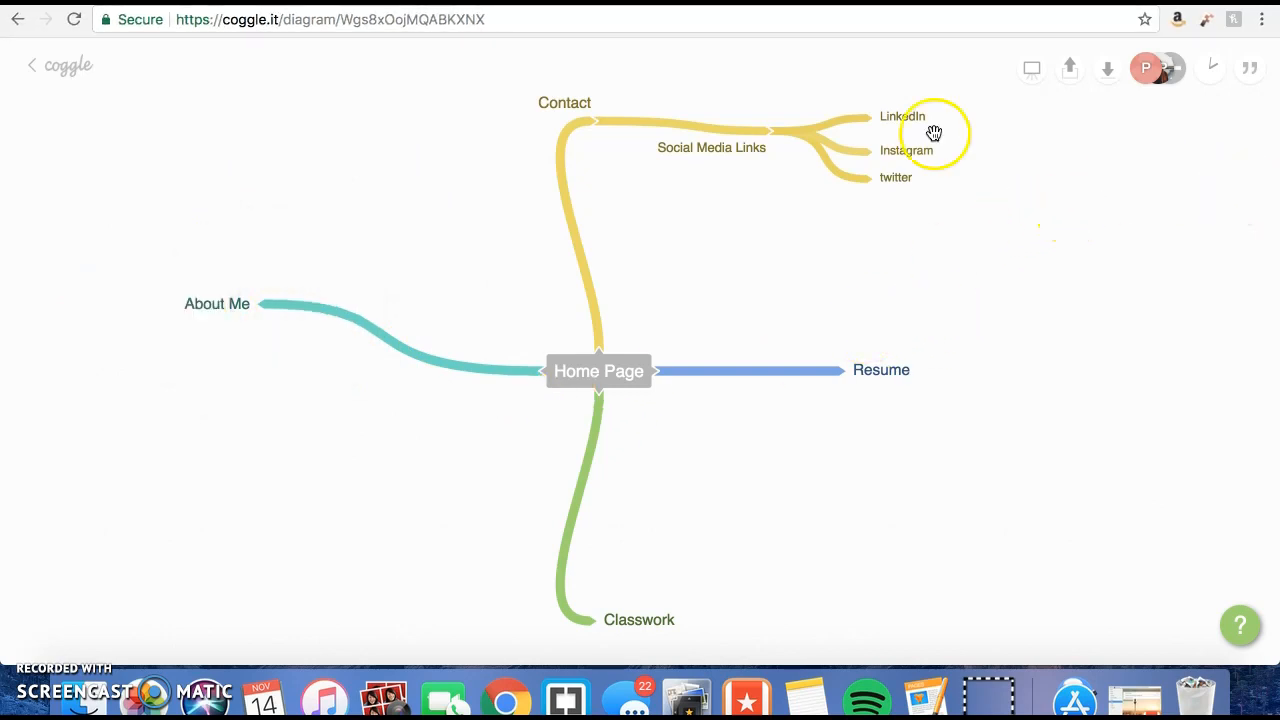